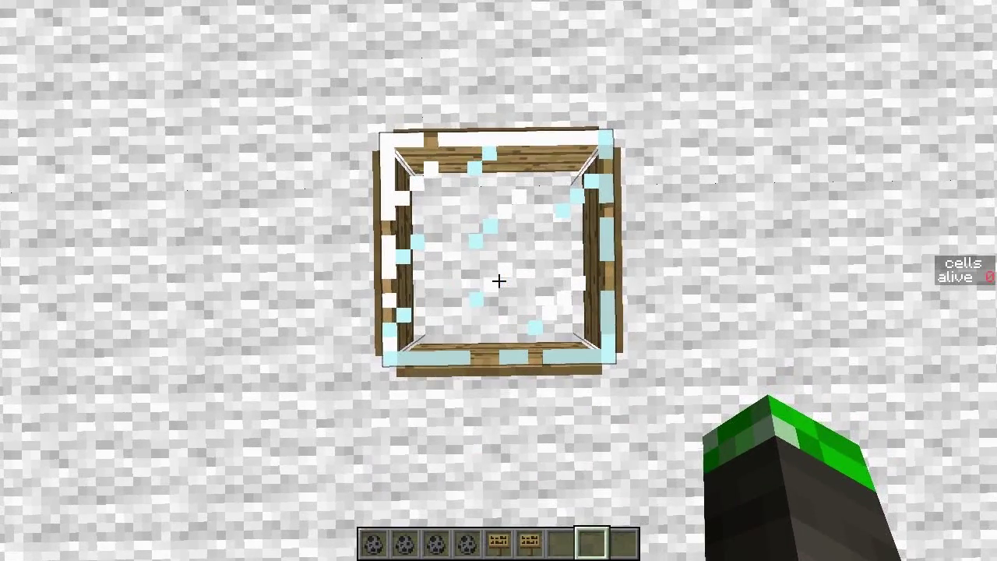
- Rise above the empty field and bring up the creative inventory
key(space)
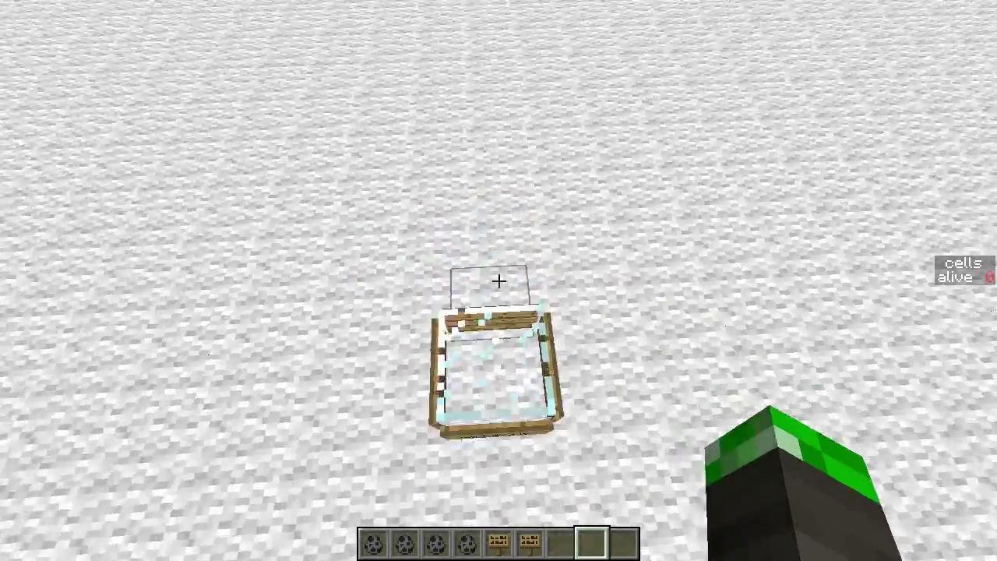
key(e)
key(e)
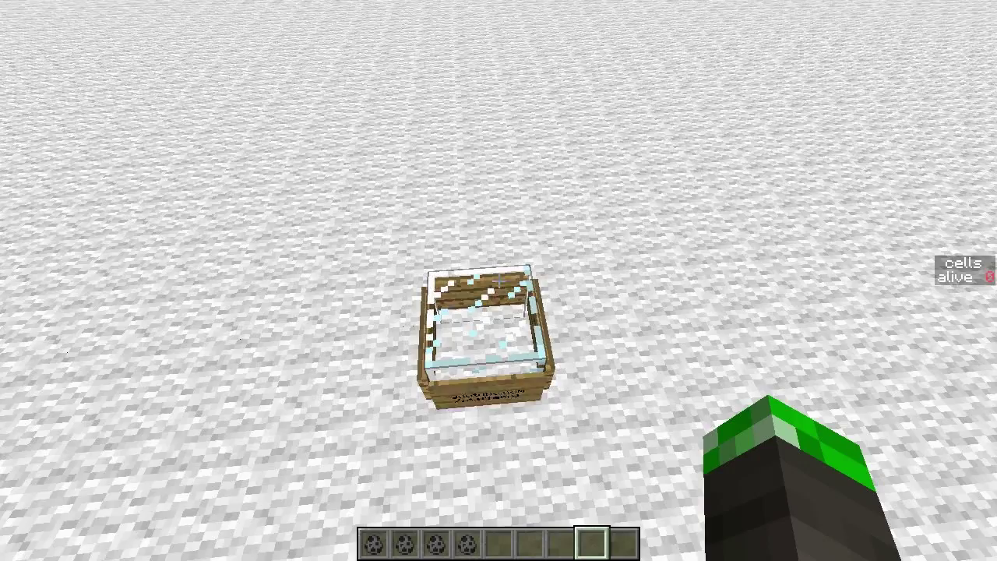
scroll(498, 280, down, 1)
scroll(499, 281, down, 1)
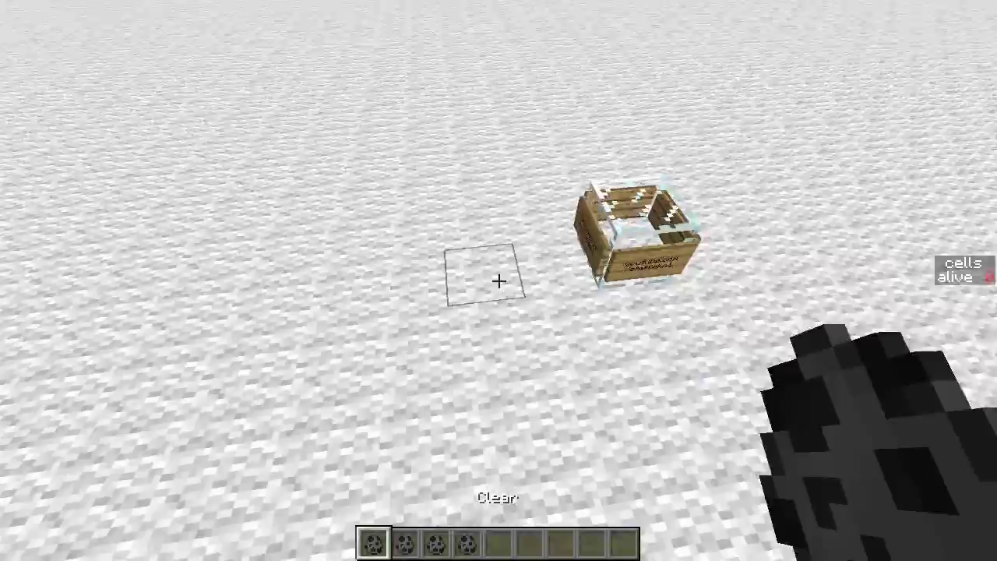
scroll(499, 280, down, 3)
scroll(499, 280, down, 3)
scroll(499, 280, down, 2)
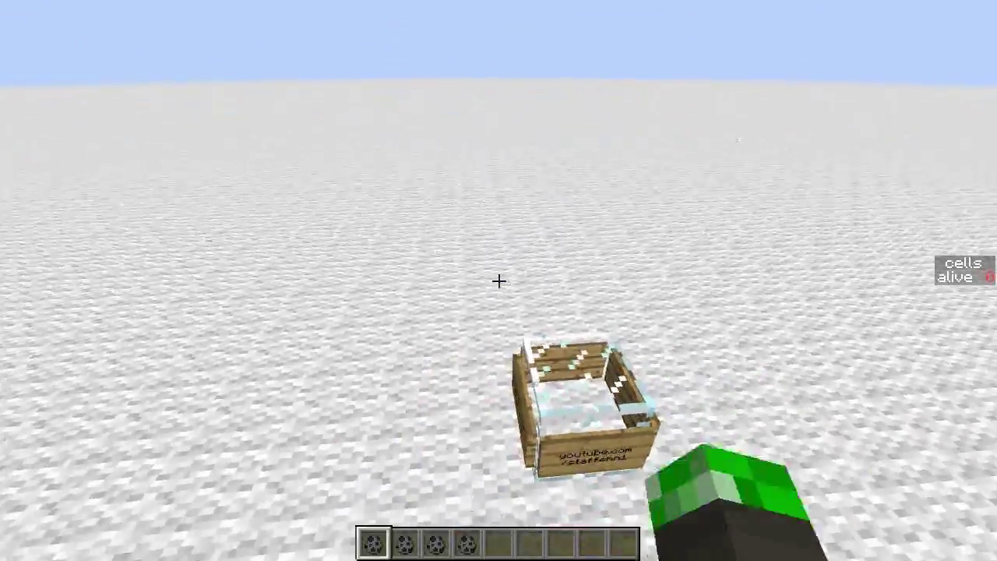
scroll(498, 280, down, 2)
scroll(499, 280, down, 3)
scroll(499, 280, up, 4)
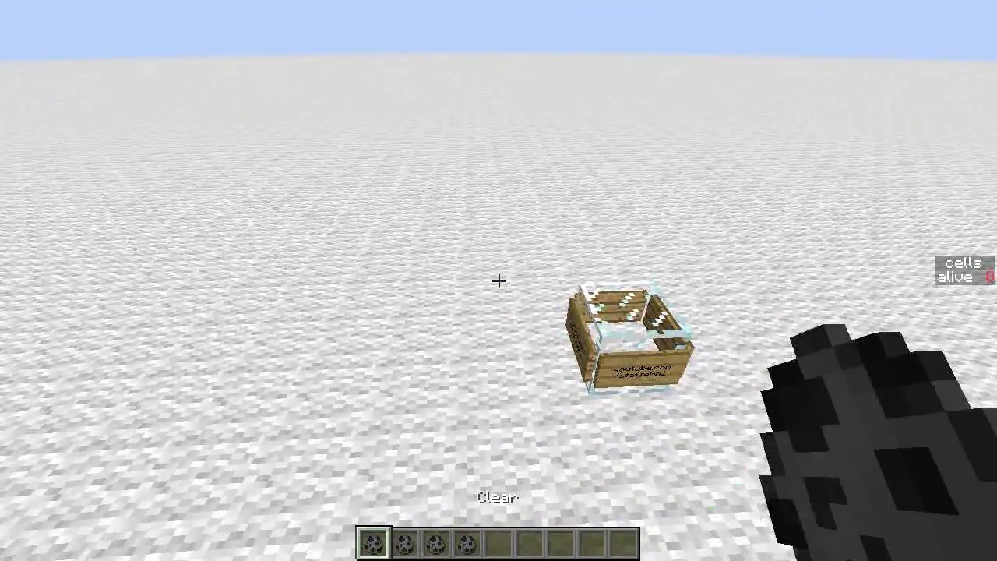
scroll(498, 280, down, 3)
scroll(499, 281, down, 1)
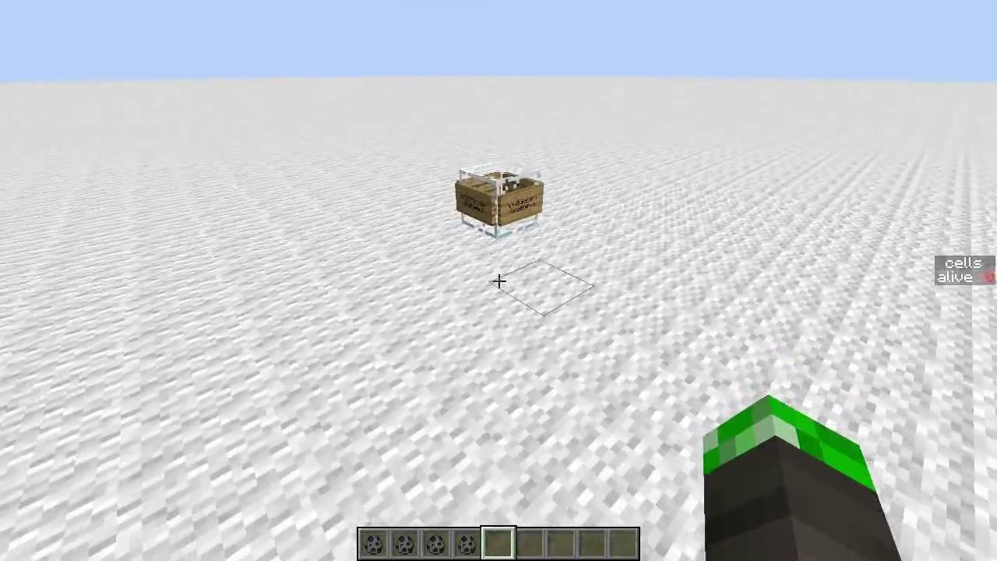
scroll(499, 280, up, 4)
scroll(499, 280, down, 1)
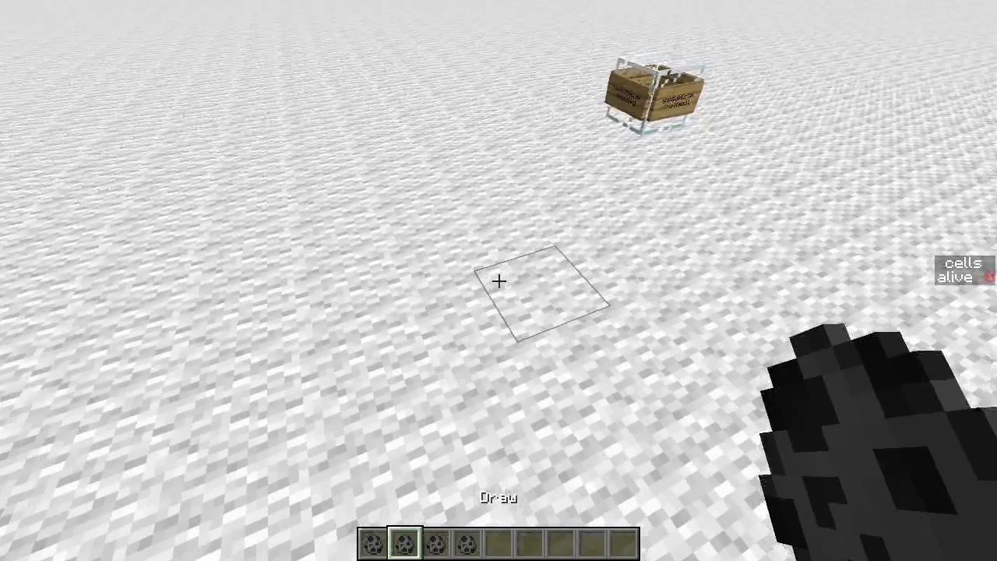
- Check the creative inventory, then right-click the ground with the Draw egg to place a cell
key(e)
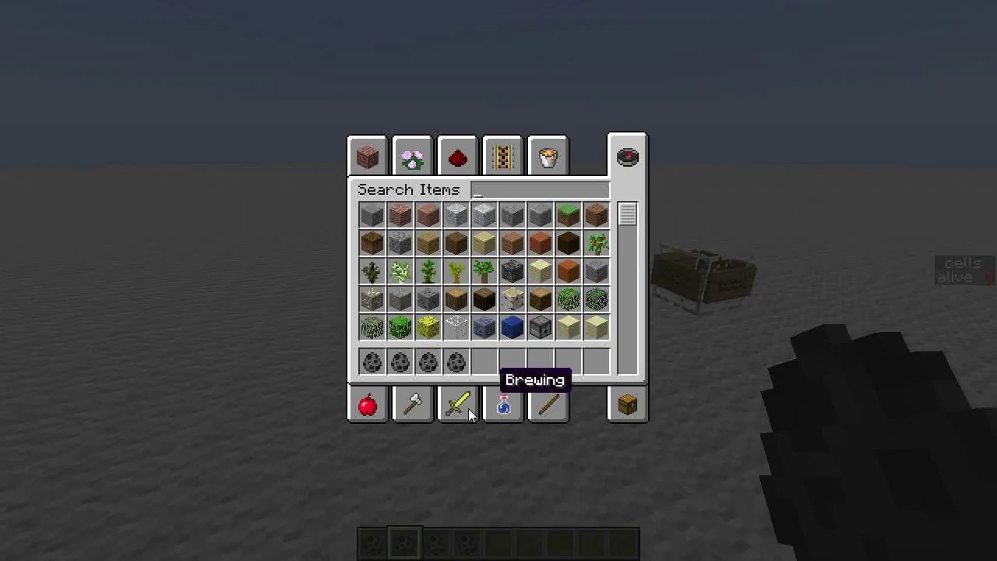
key(e)
scroll(499, 281, up, 1)
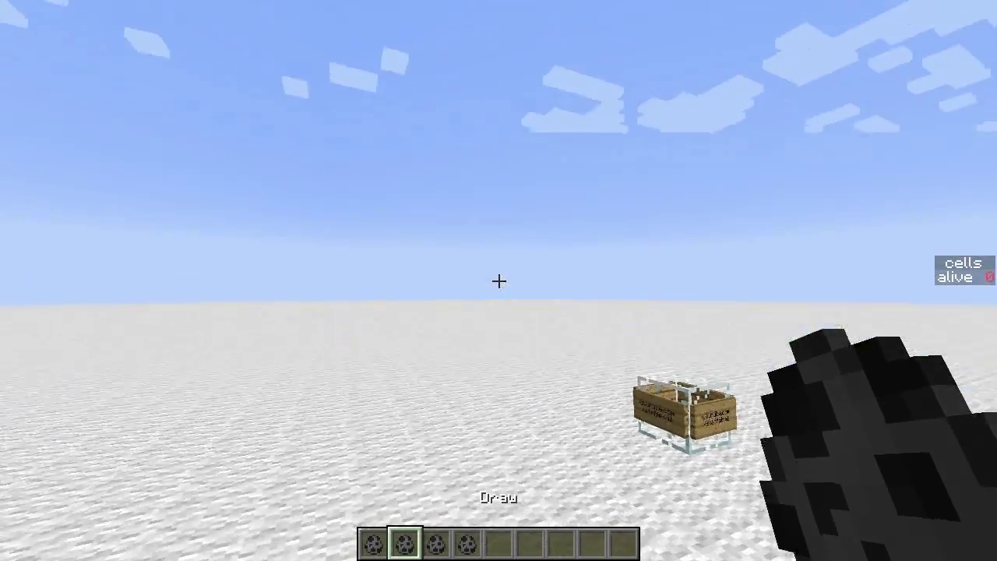
scroll(499, 281, down, 2)
scroll(498, 280, up, 1)
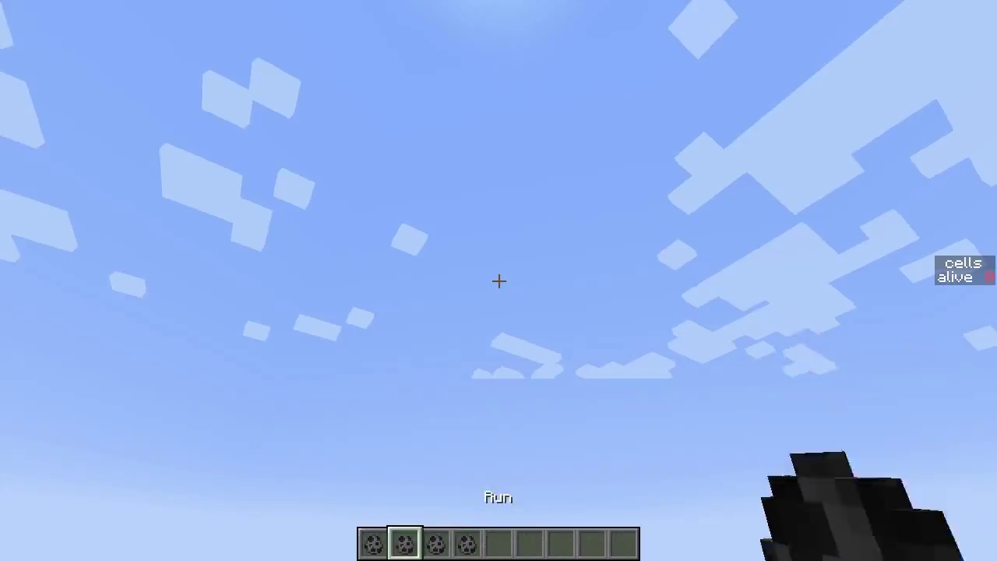
scroll(498, 280, up, 1)
scroll(499, 281, down, 1)
right_click(499, 281)
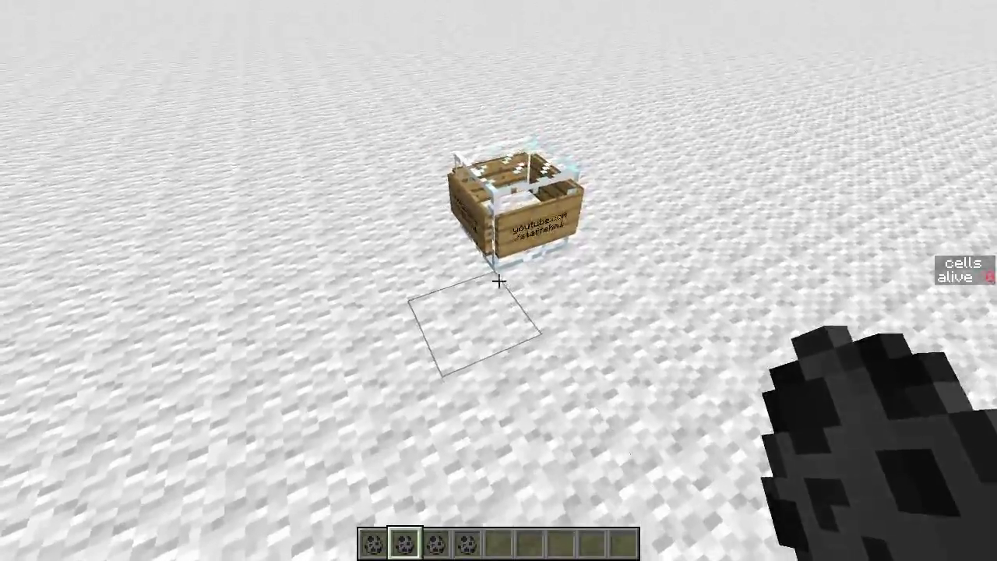
- Paint a large test rectangle of live cells with the Draw egg
right_click(499, 280)
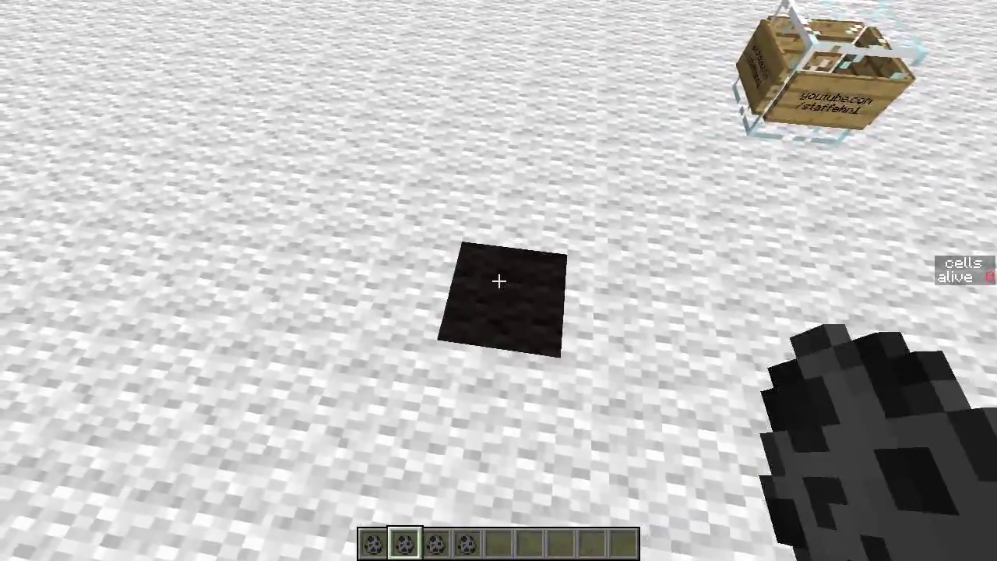
right_click(499, 280)
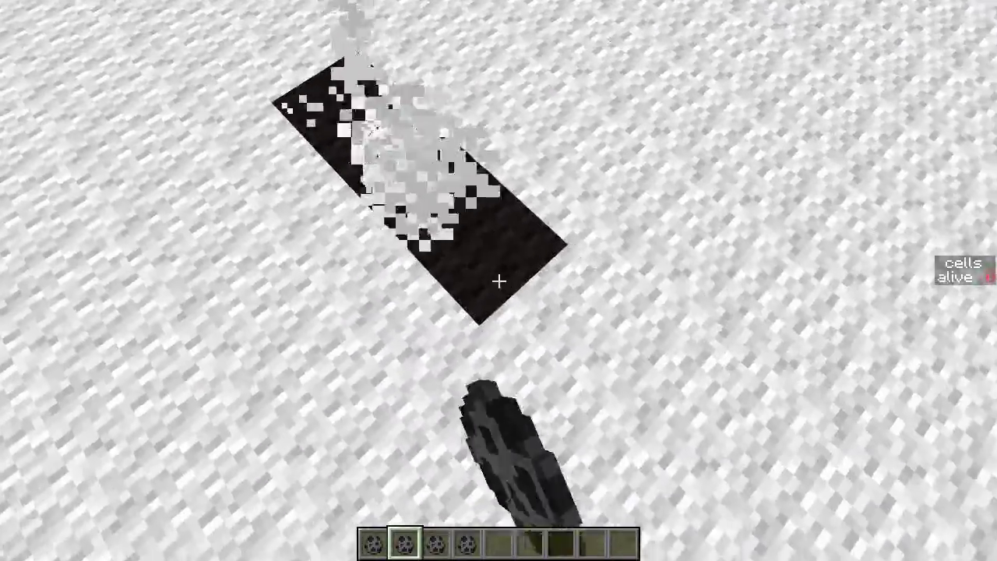
right_click(499, 281)
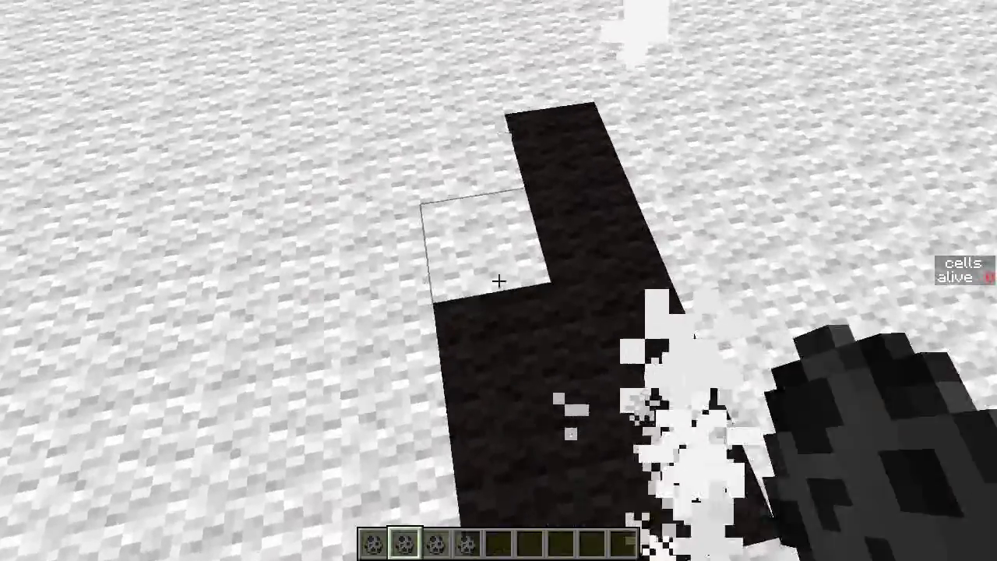
right_click(498, 280)
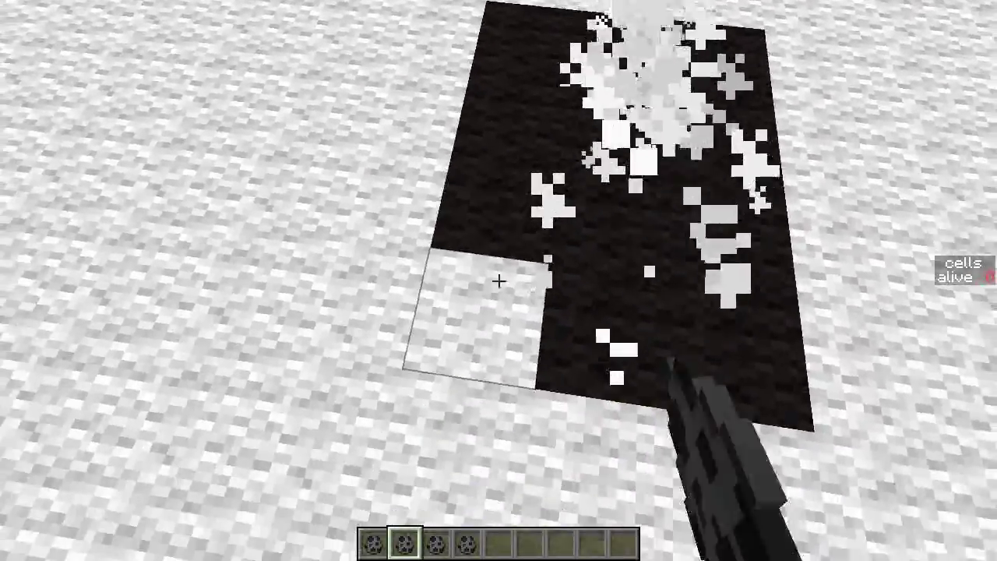
right_click(499, 280)
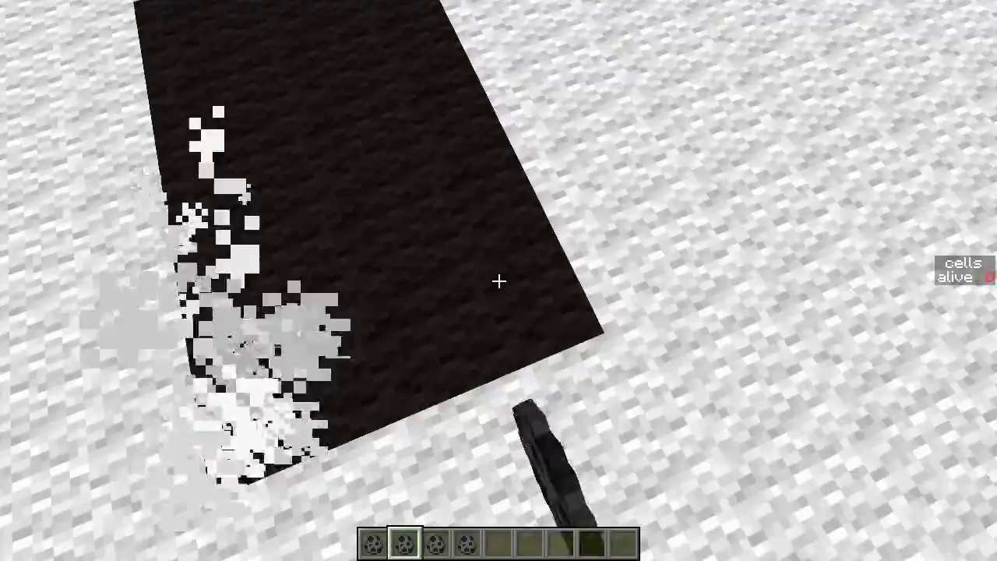
- Erase the test shape, then draw a small five-cell glider pattern
click(499, 280)
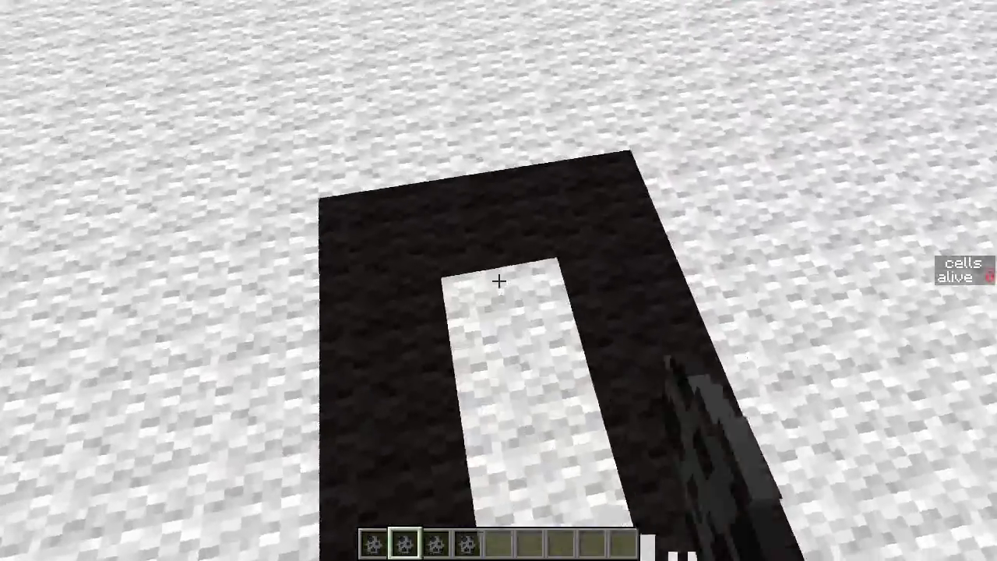
click(499, 281)
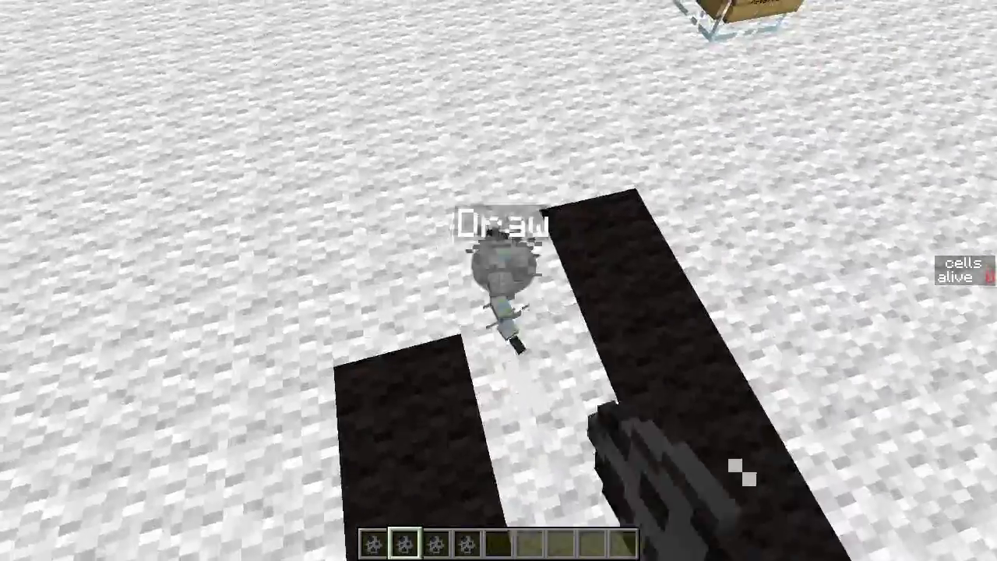
right_click(499, 280)
click(498, 280)
click(498, 280)
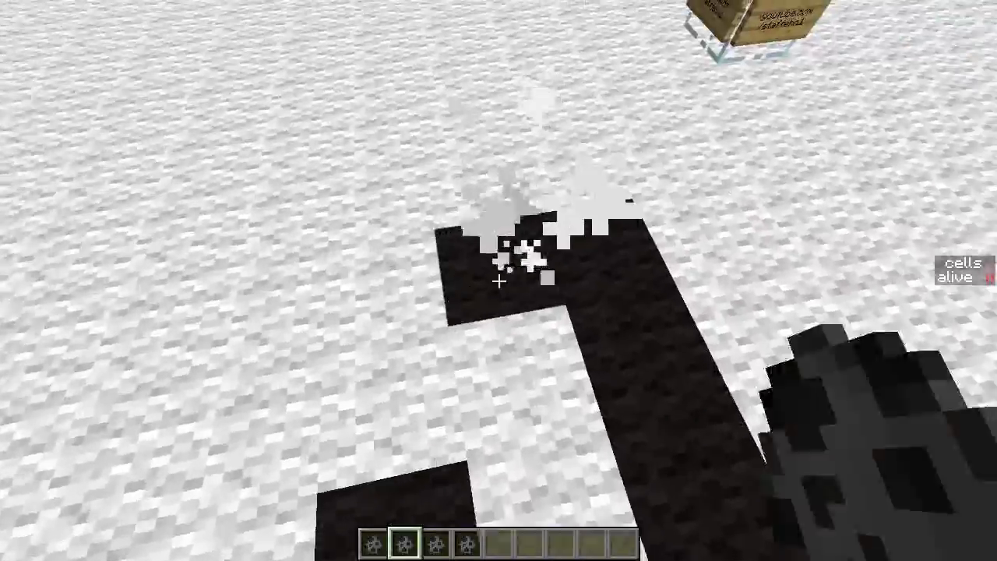
click(499, 280)
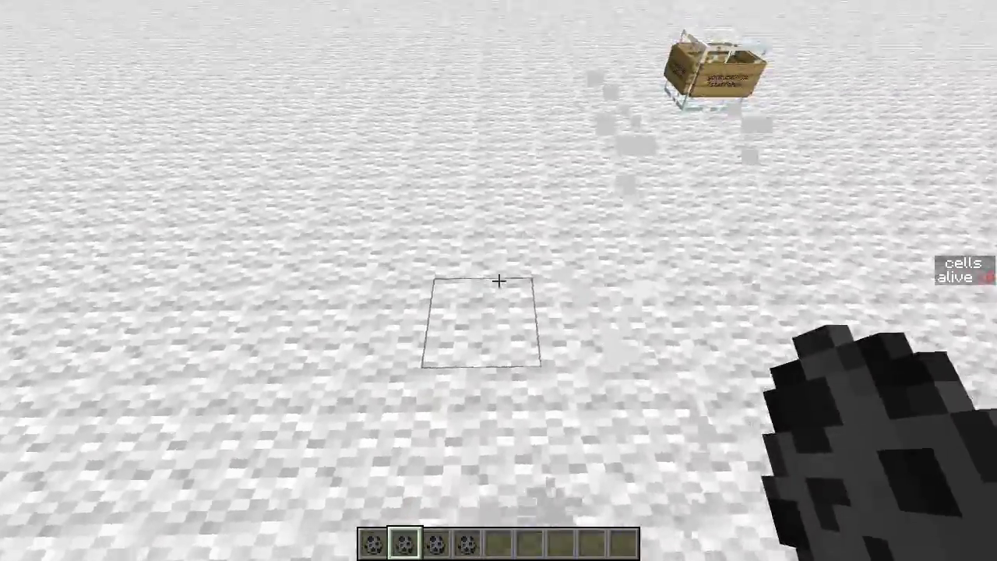
right_click(499, 281)
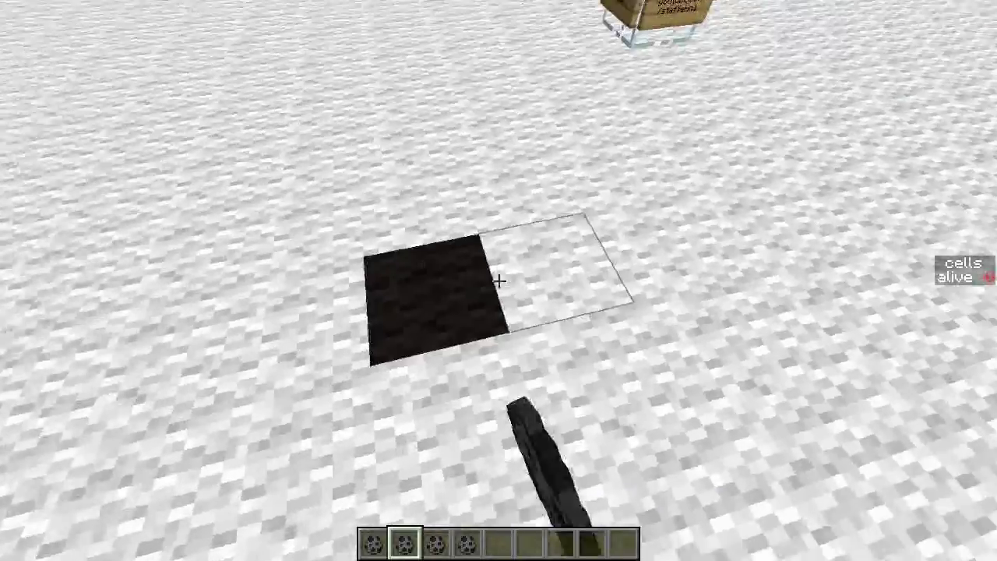
right_click(499, 281)
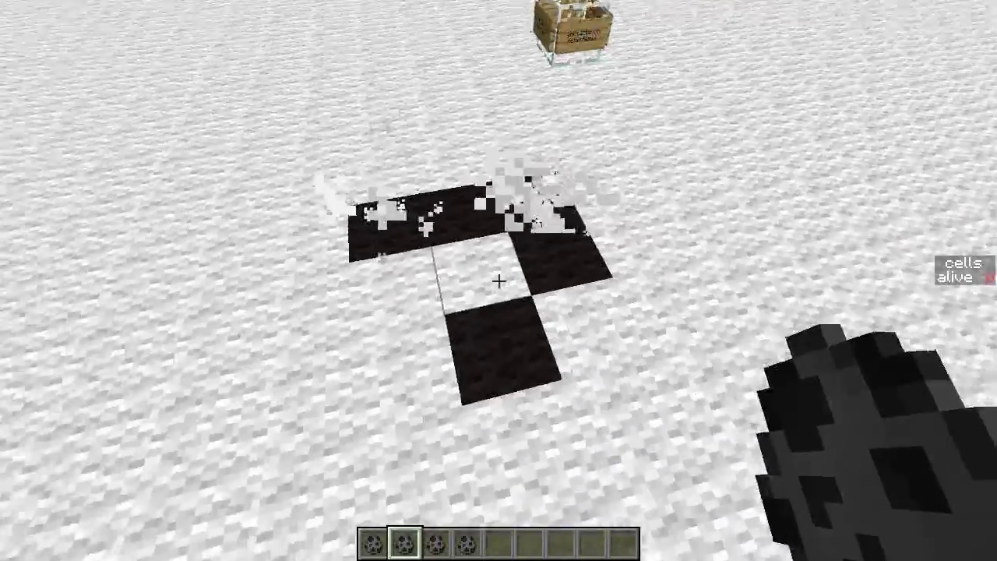
scroll(498, 280, down, 1)
scroll(498, 281, down, 1)
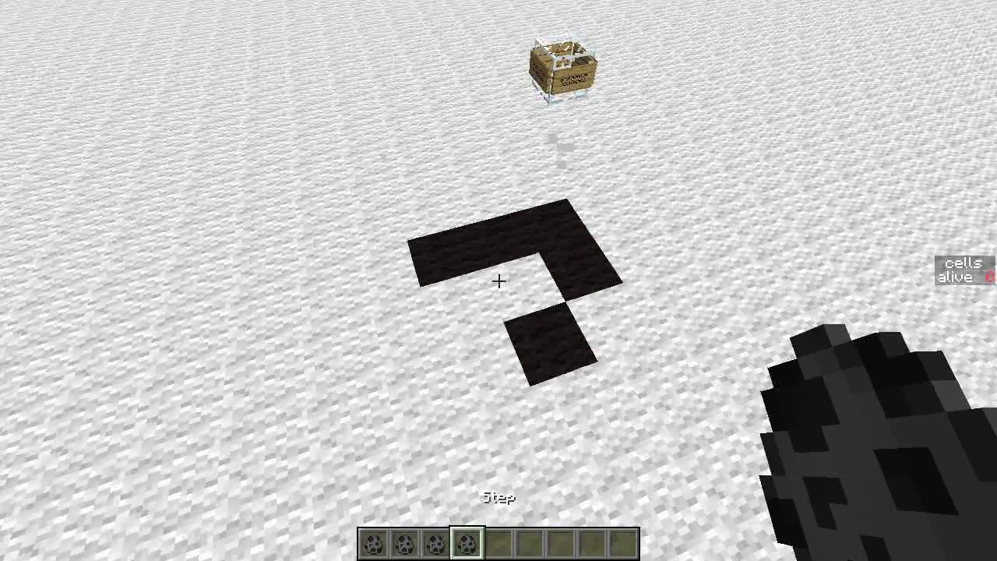
scroll(499, 280, down, 1)
scroll(499, 280, up, 1)
- Advance the paused glider several generations with the Step egg
key(e)
key(e)
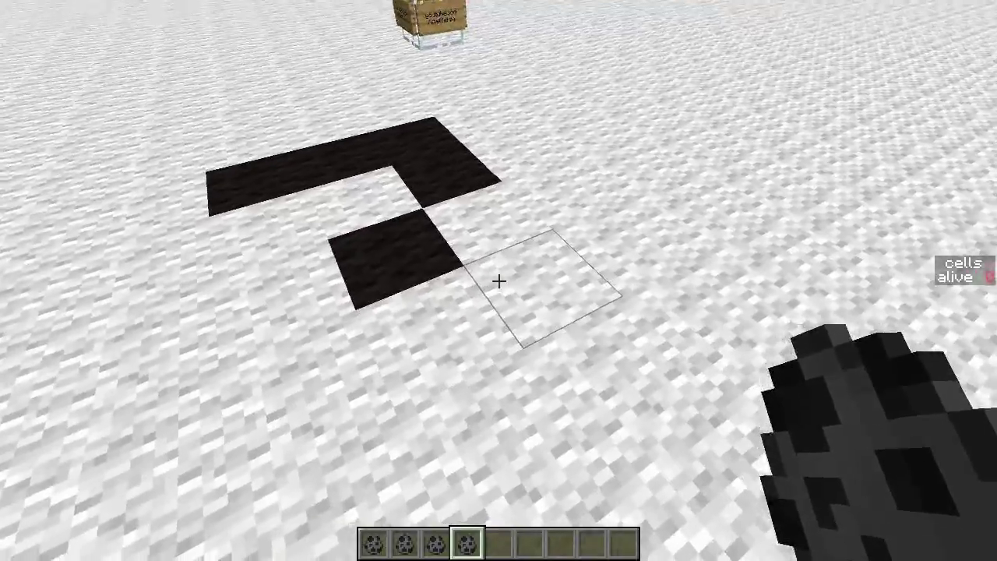
right_click(498, 280)
right_click(498, 280)
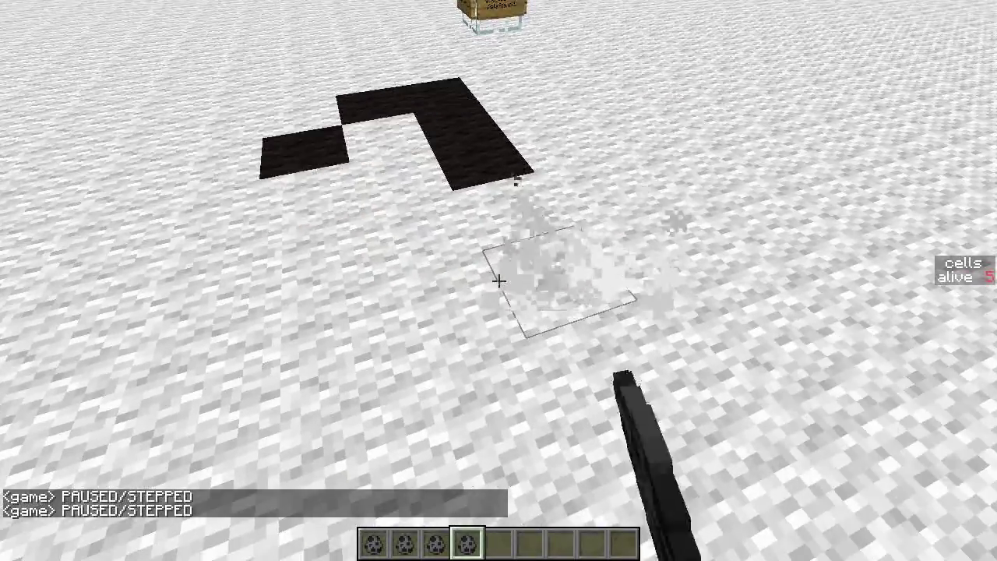
right_click(499, 280)
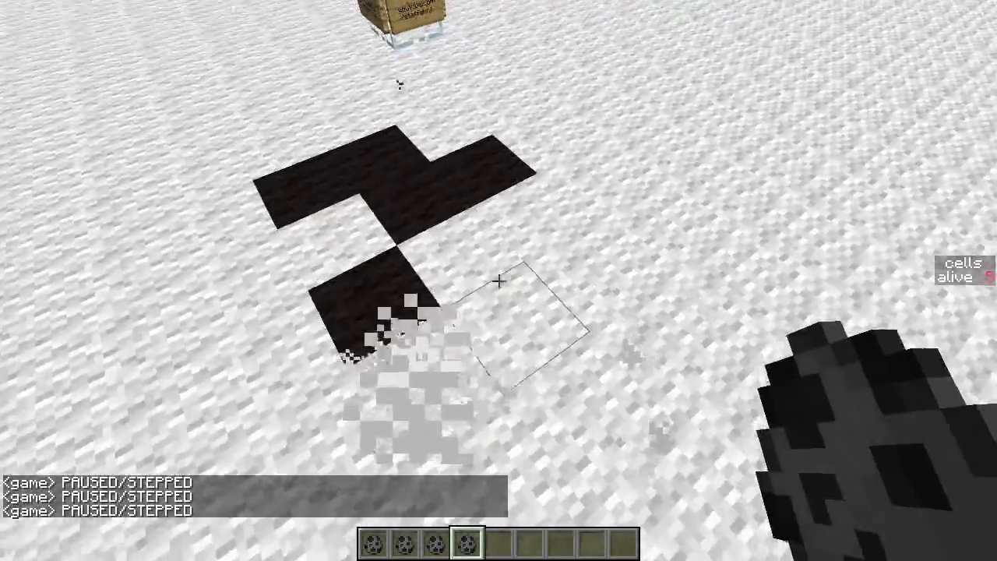
right_click(499, 281)
right_click(499, 280)
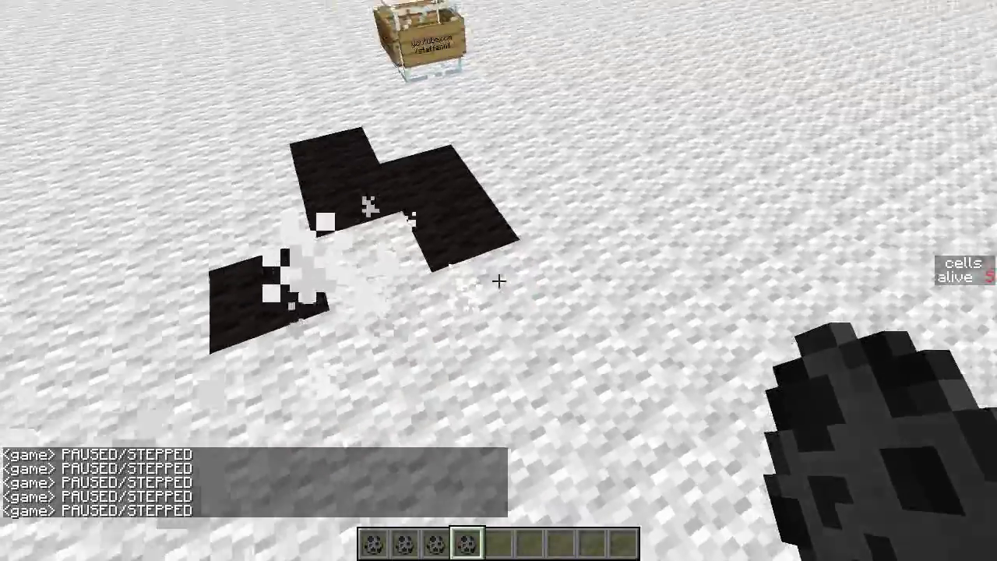
- Step the glider a few more generations and post 'conways game of life' in chat
right_click(499, 280)
right_click(499, 281)
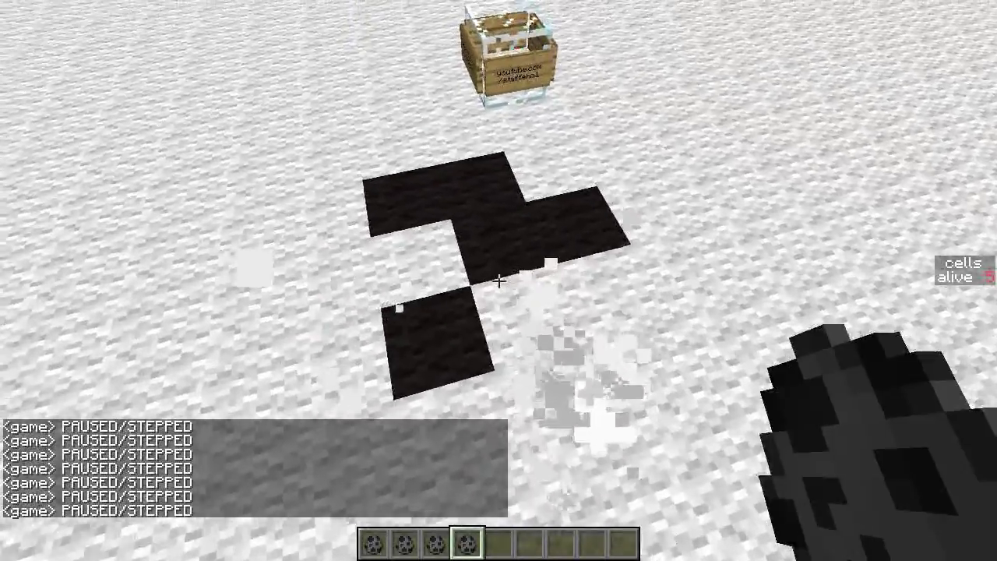
right_click(498, 280)
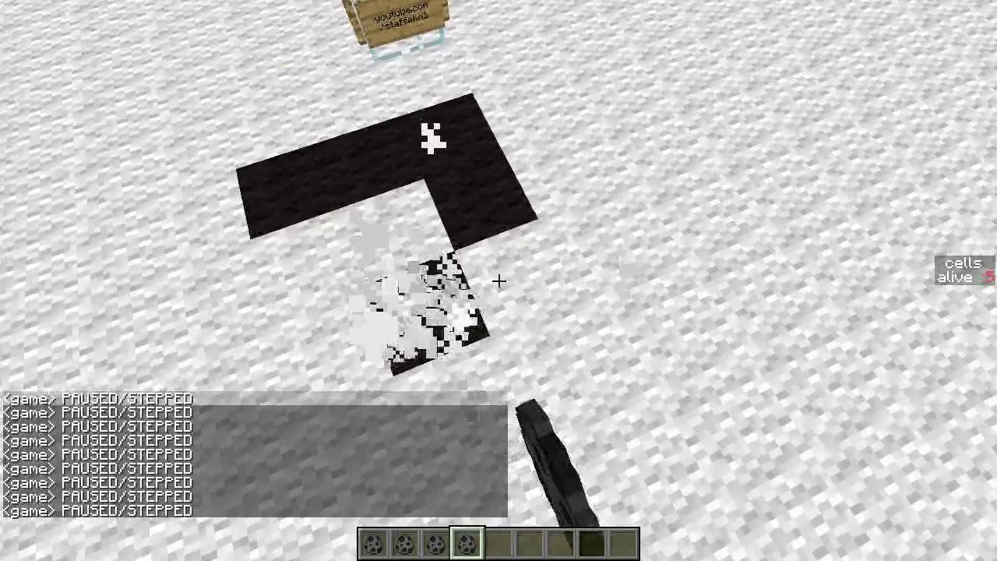
right_click(498, 280)
key(t)
text(conways game of life)
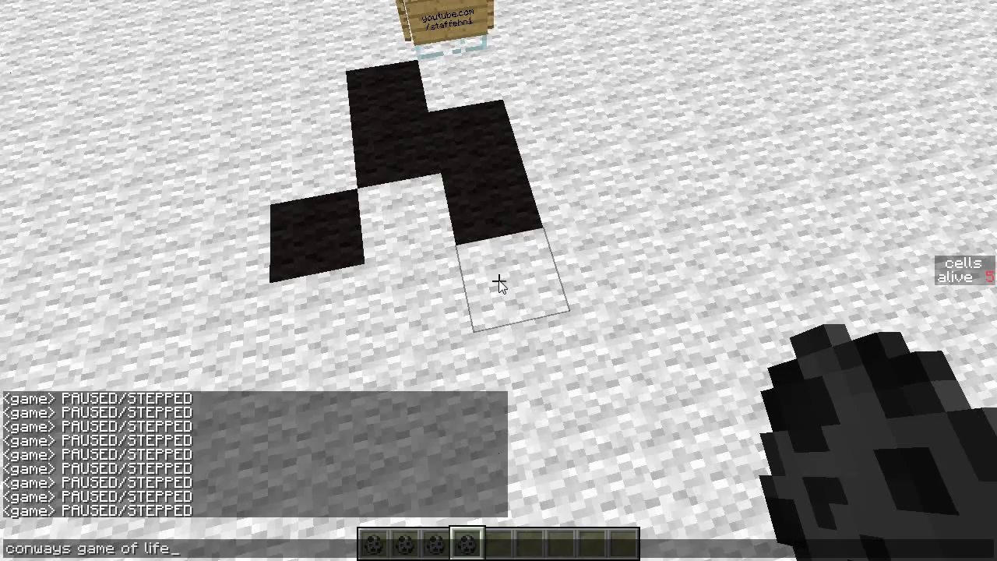
key(Return)
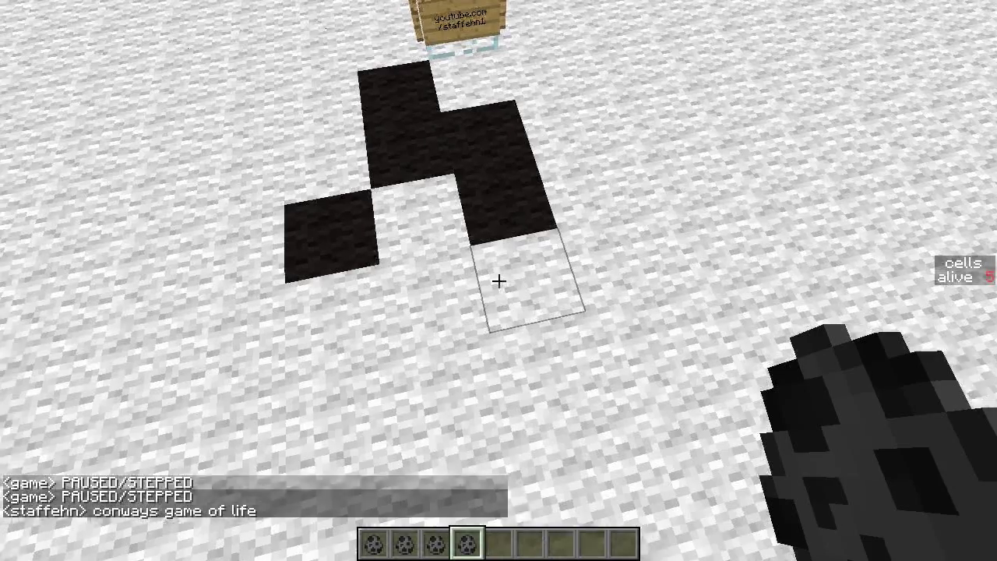
scroll(498, 281, up, 1)
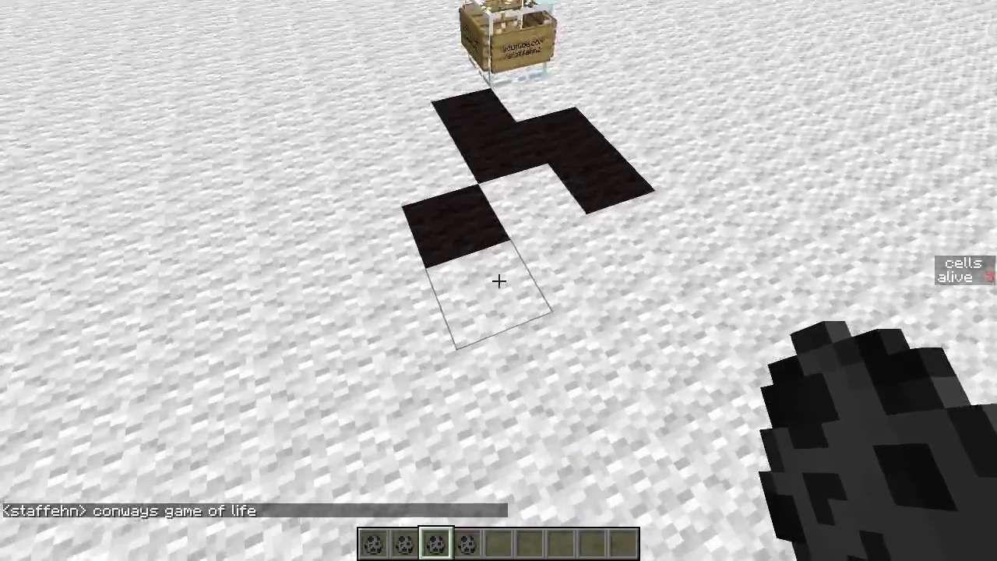
- Start the glider running with the Run egg, then pause it with the Step egg
key(e)
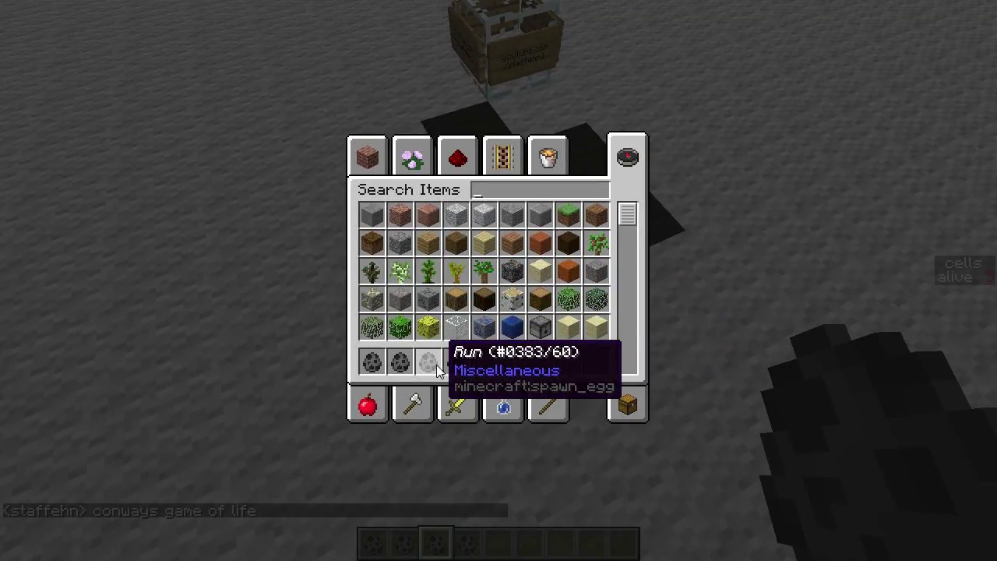
key(e)
scroll(499, 280, up, 1)
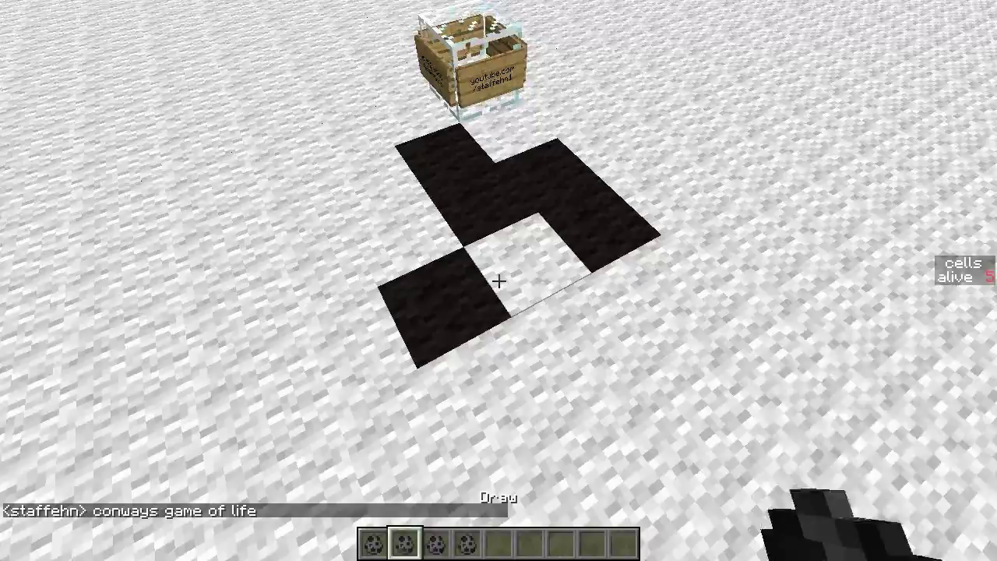
scroll(499, 281, down, 1)
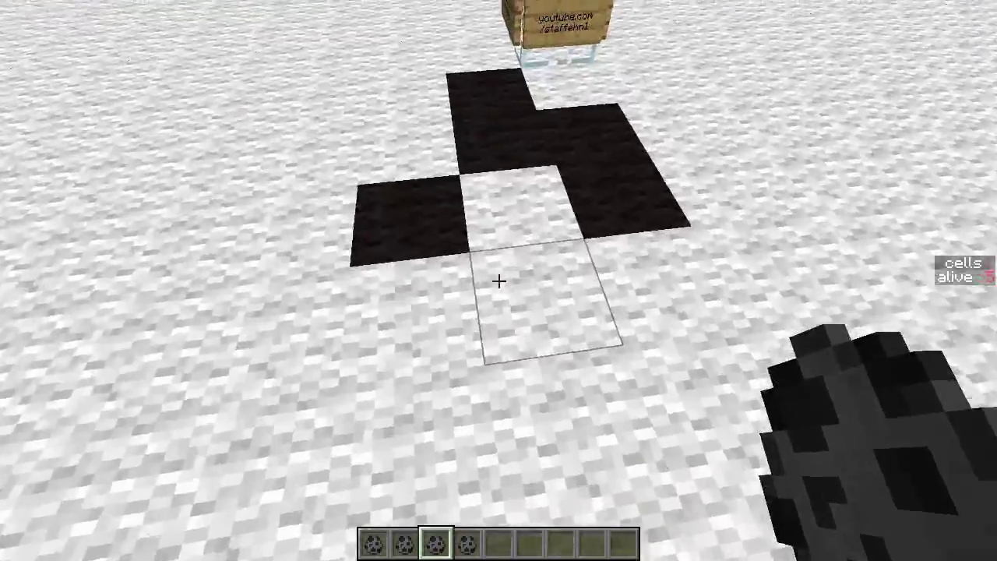
right_click(499, 281)
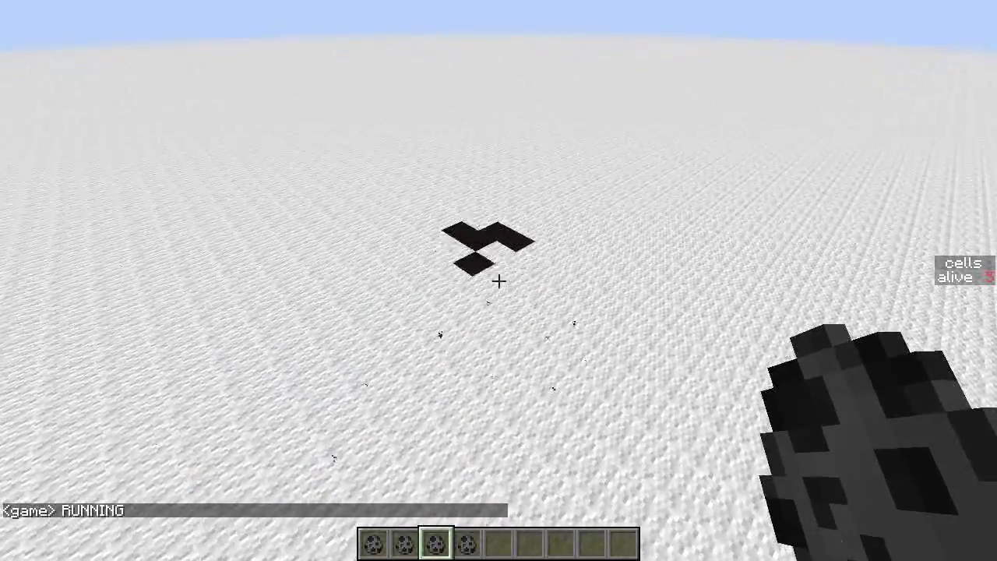
key(4)
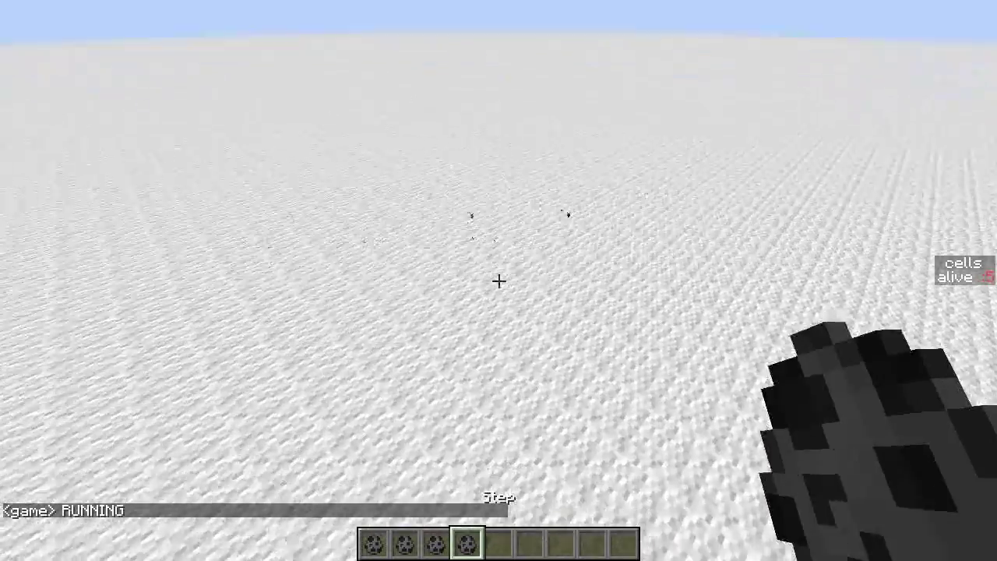
right_click(498, 281)
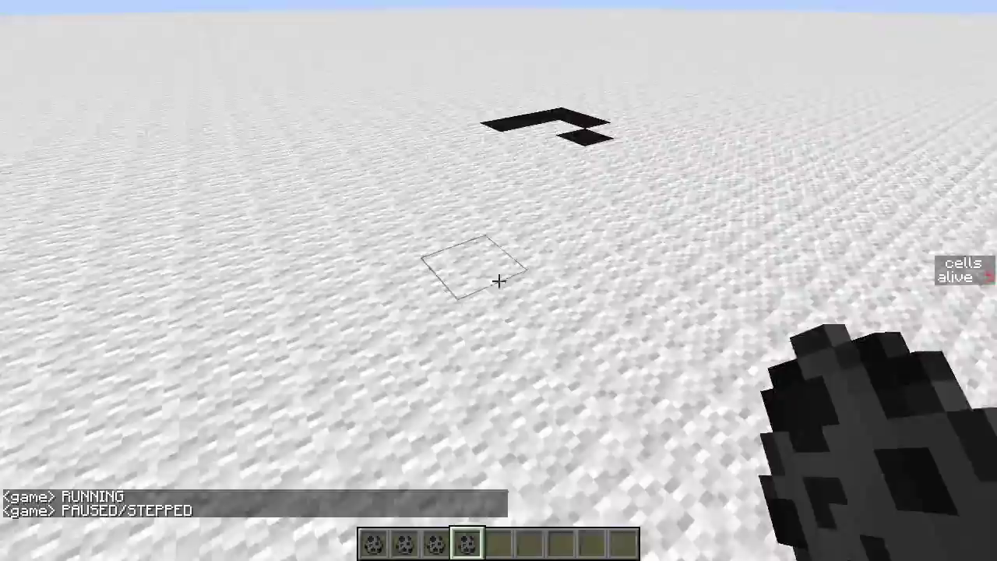
scroll(499, 280, up, 2)
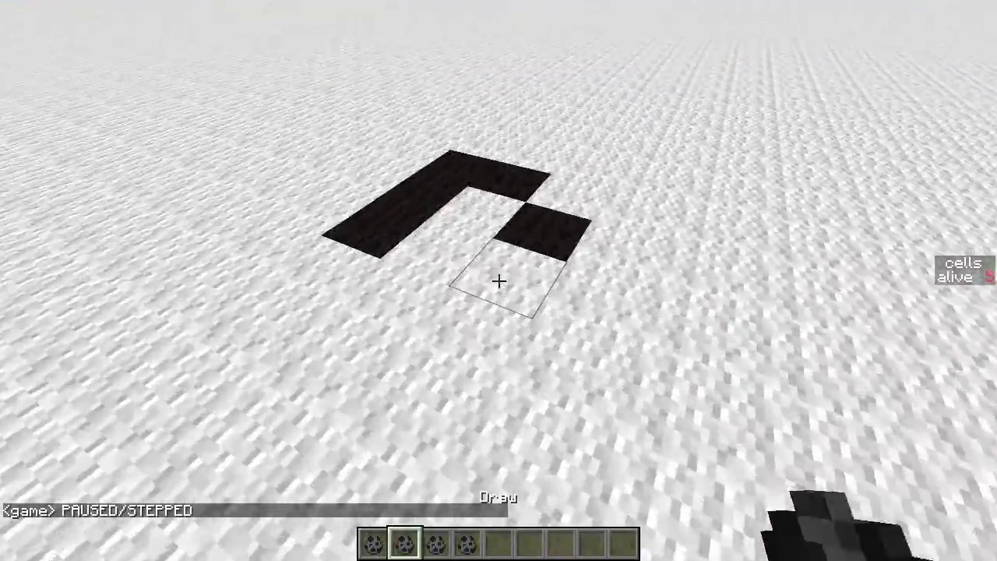
scroll(499, 281, up, 1)
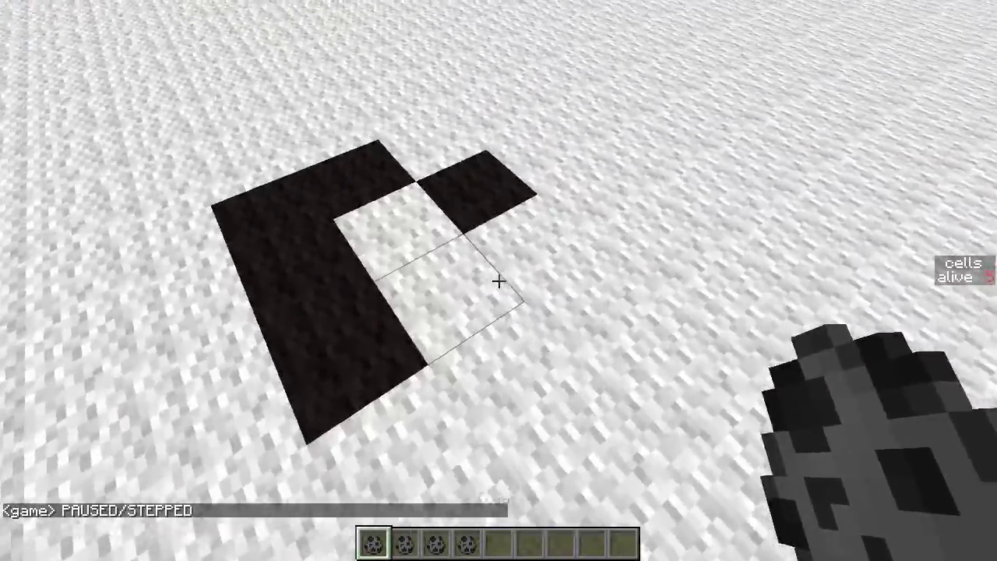
- Wipe all live cells with the Clear egg, reselect Draw and toggle cells beside the structure
right_click(498, 280)
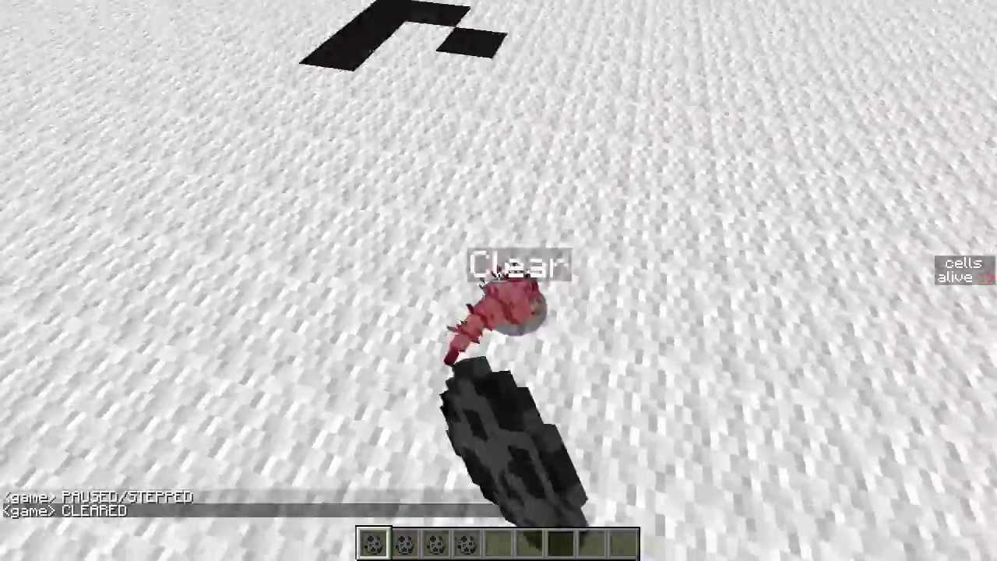
scroll(498, 280, down, 2)
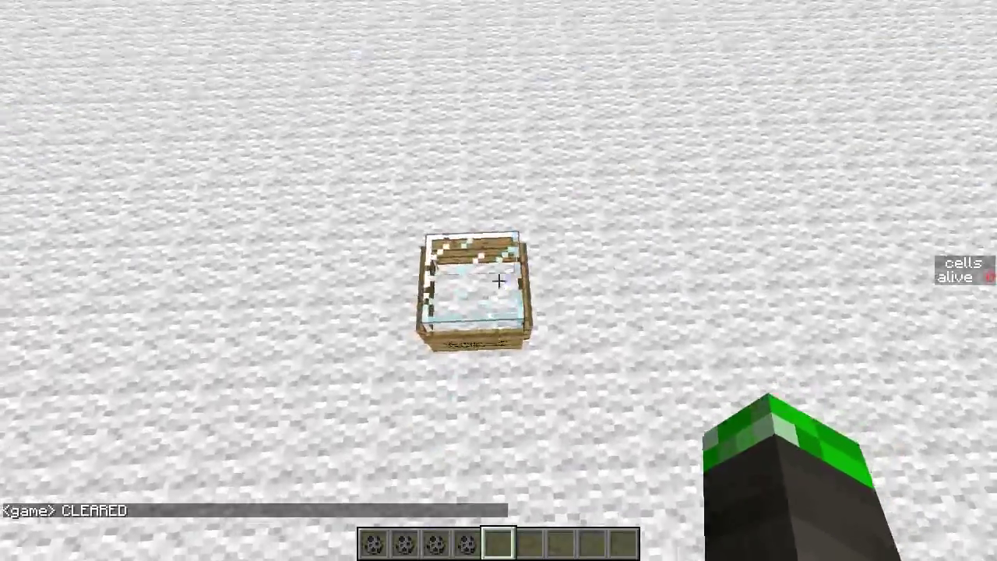
key(space)
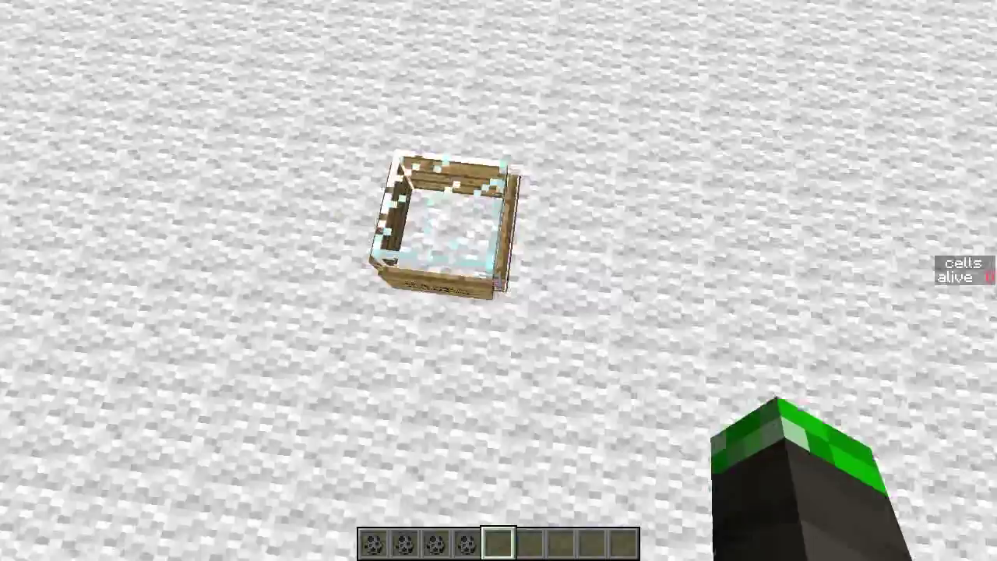
key(3)
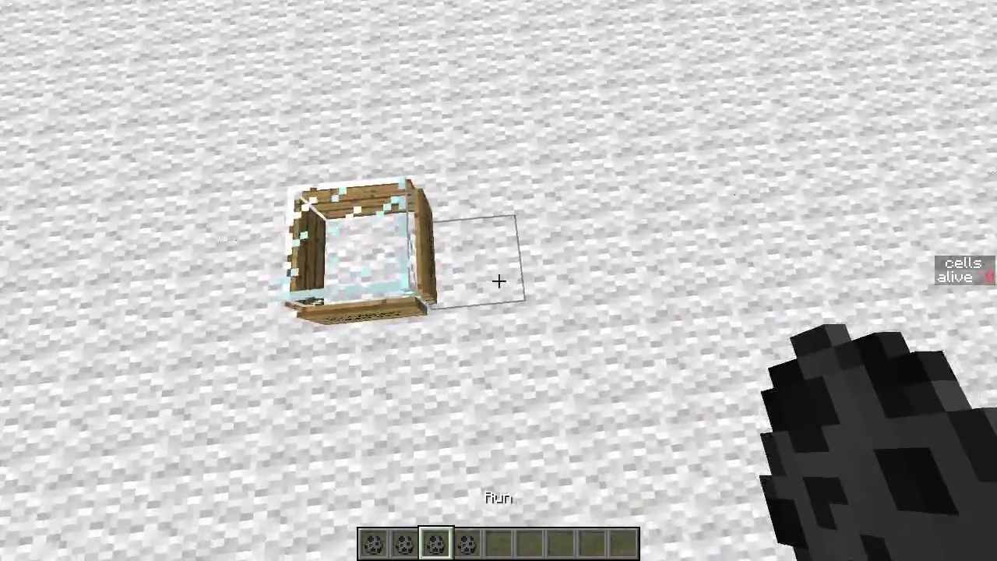
key(4)
key(2)
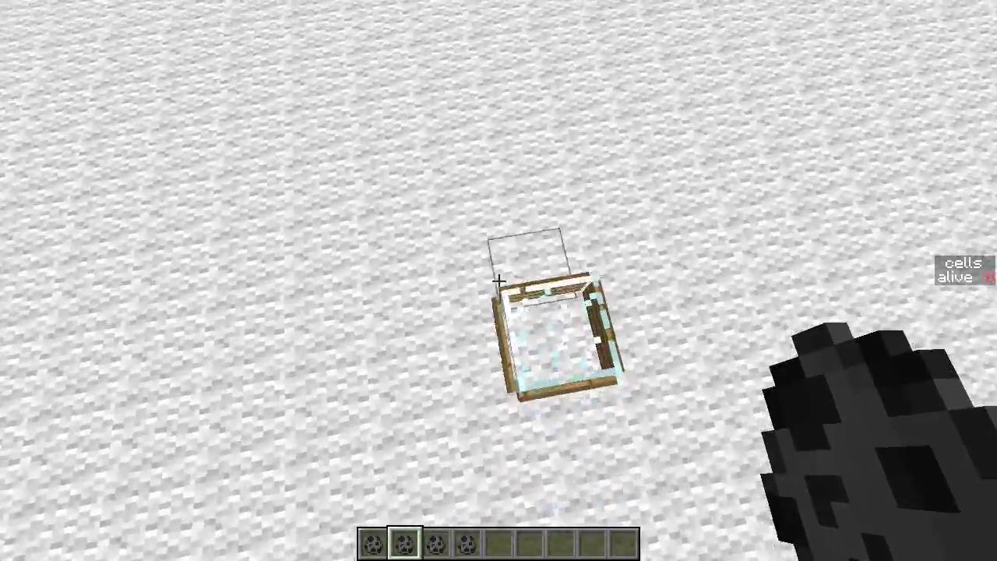
right_click(499, 280)
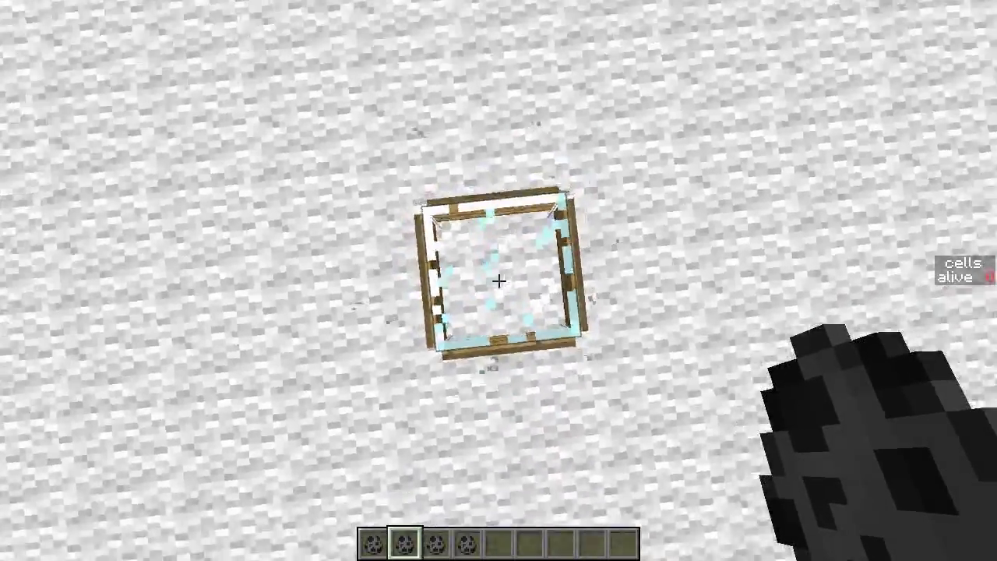
right_click(498, 281)
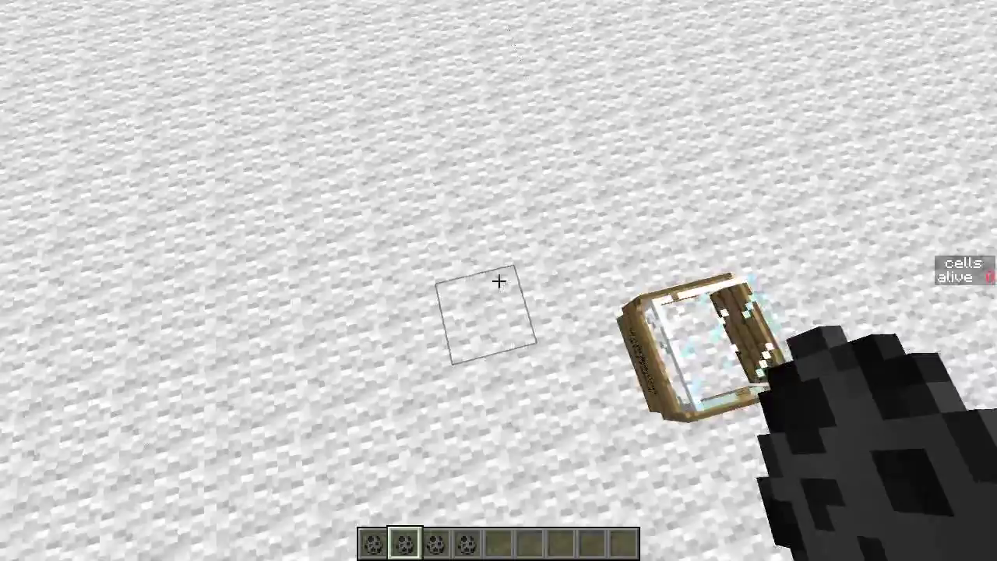
scroll(499, 281, down, 1)
scroll(498, 280, up, 1)
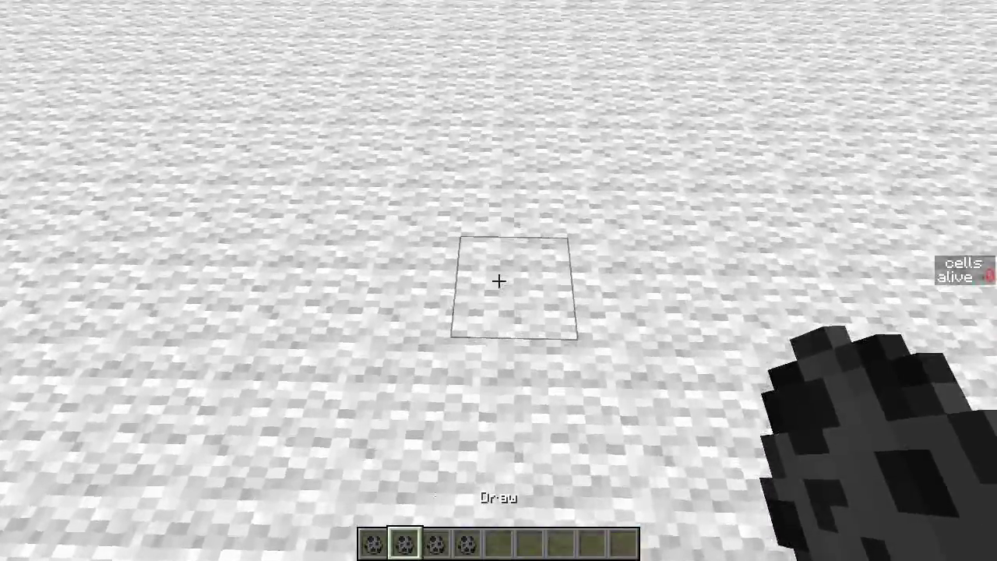
- Draw a large U-shaped pattern ending in a long black strip of live cells
right_click(499, 280)
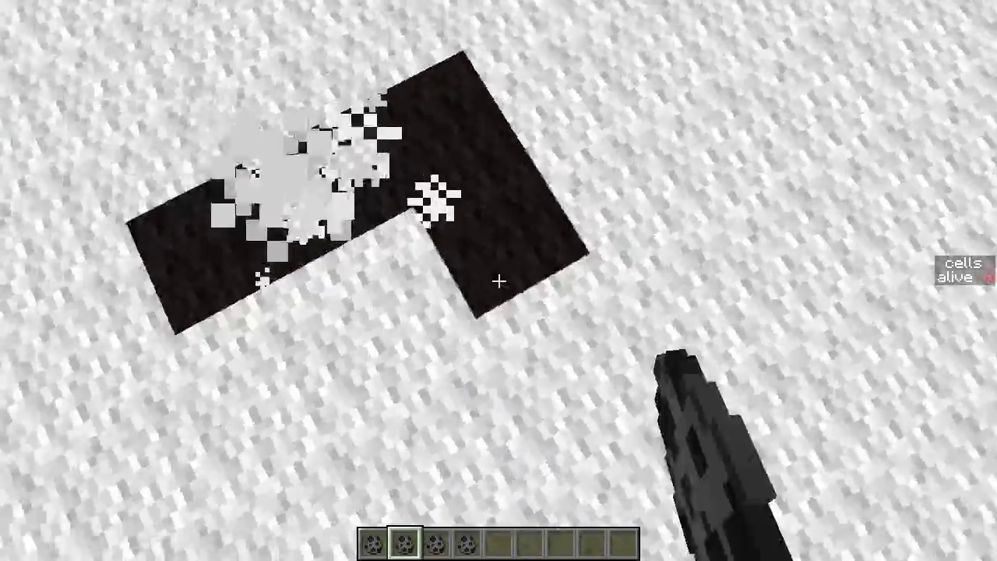
right_click(498, 281)
right_click(498, 281)
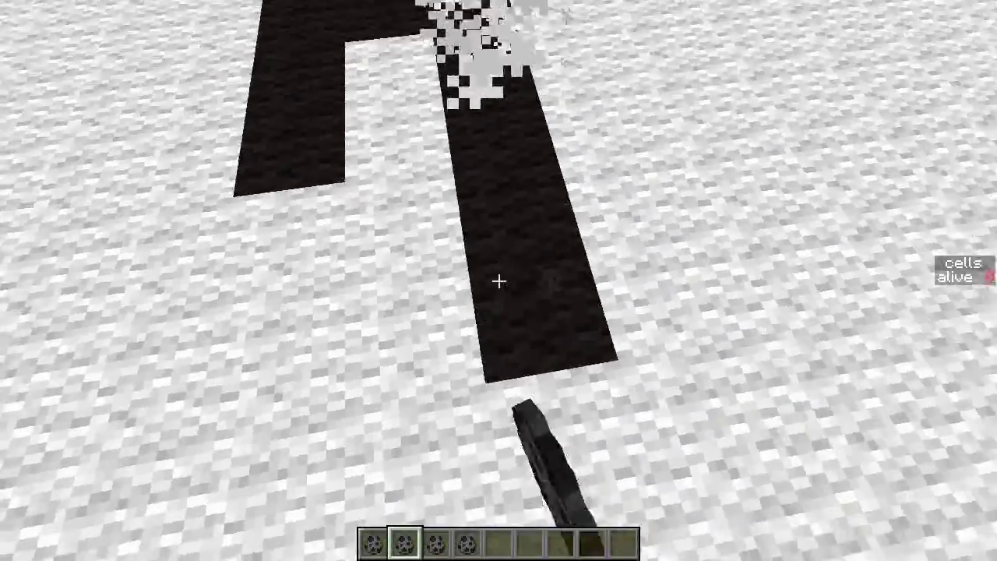
right_click(498, 280)
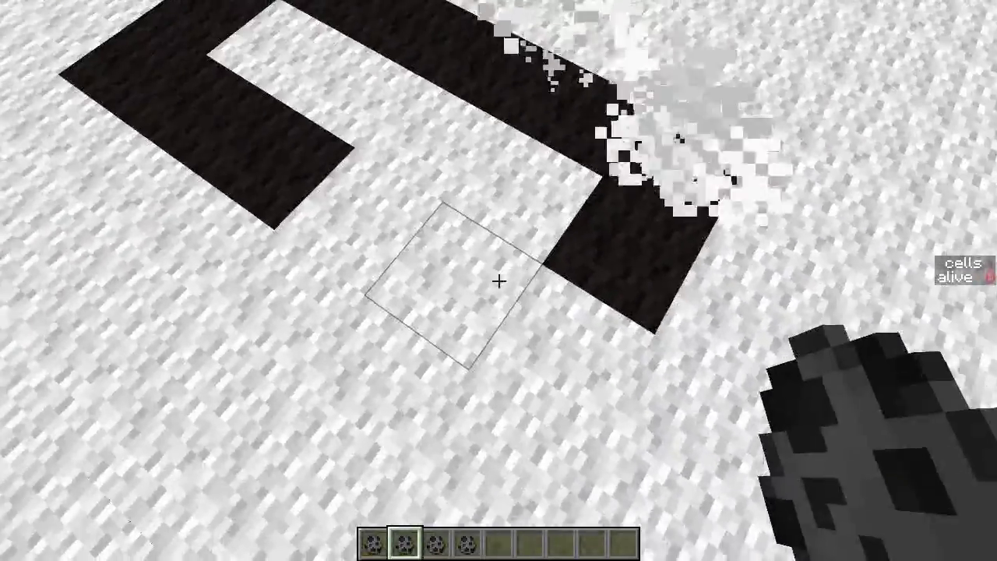
right_click(499, 281)
right_click(498, 280)
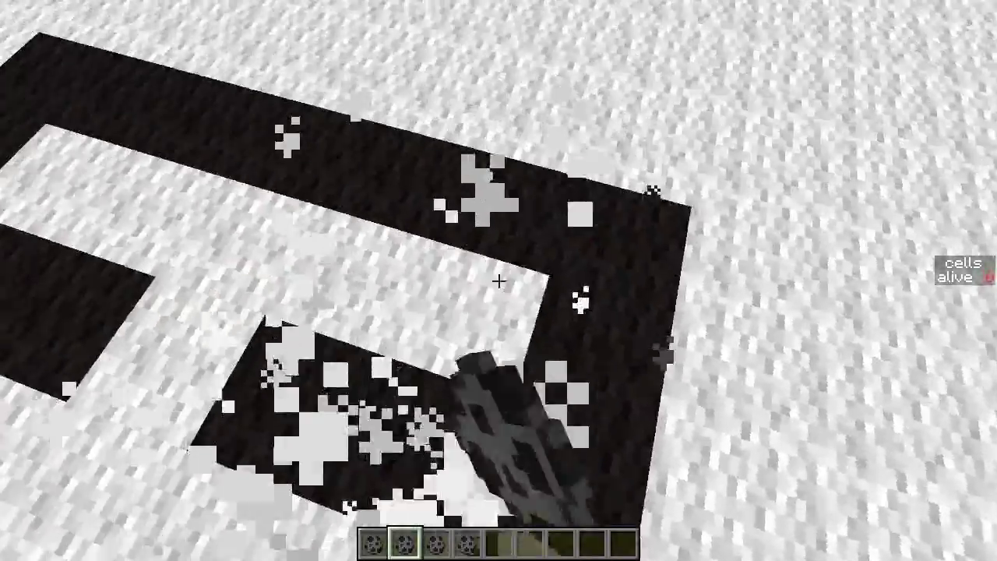
right_click(499, 281)
- Start the simulation with the Run egg
key(3)
right_click(498, 281)
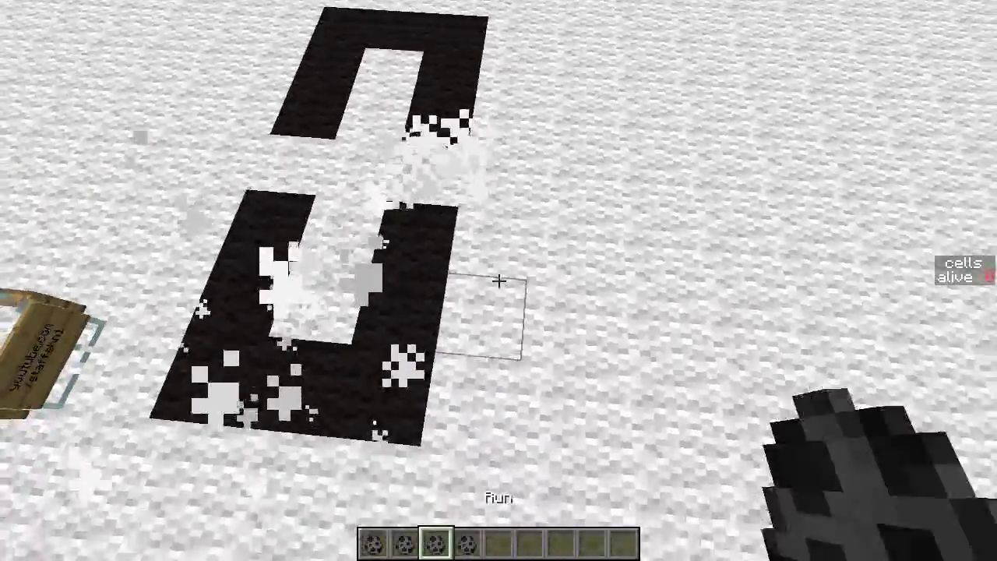
right_click(498, 281)
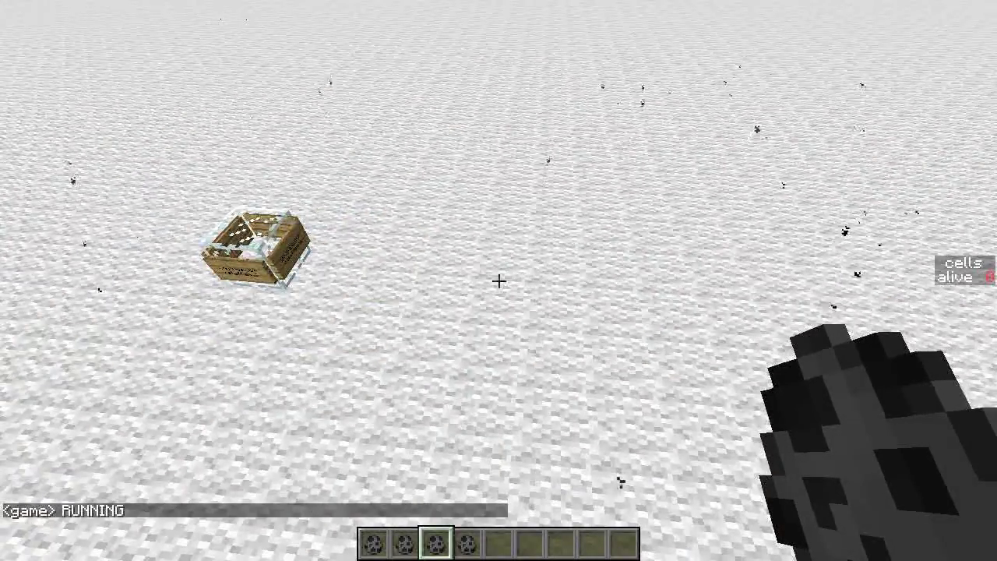
scroll(498, 281, up, 1)
scroll(499, 280, up, 1)
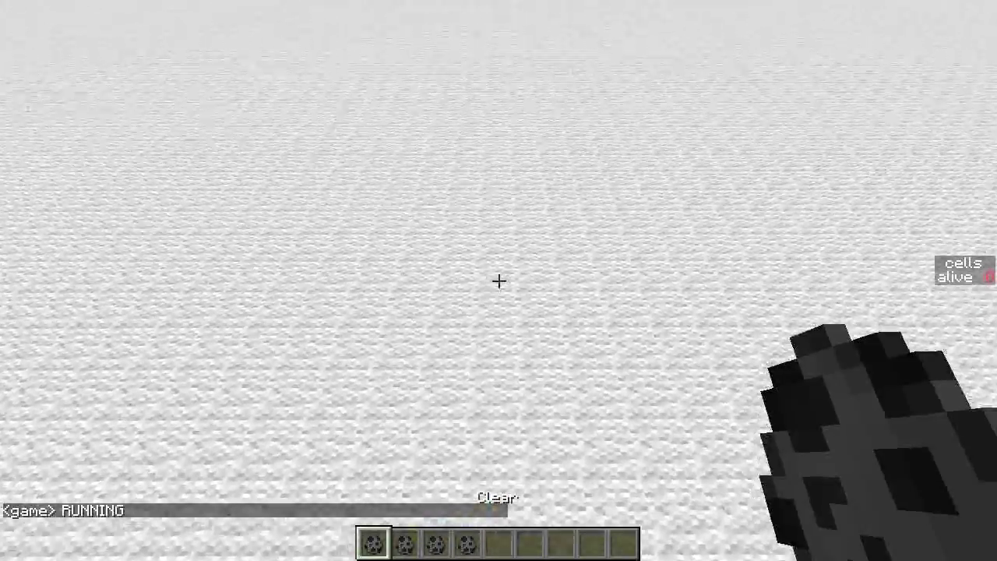
scroll(498, 281, down, 1)
scroll(498, 280, down, 1)
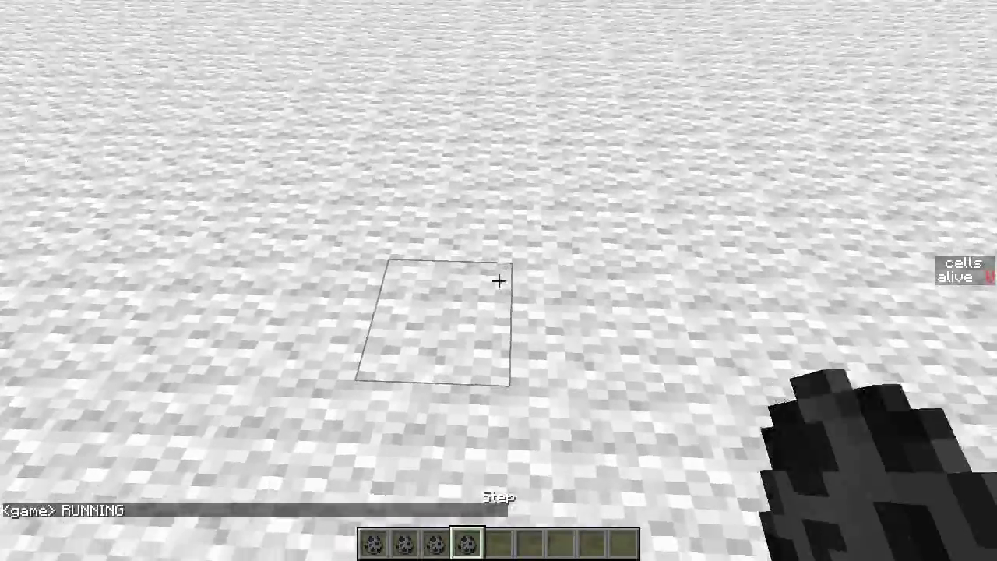
- Pause, paint an L-shaped block of cells, step it once, and resume running
right_click(498, 280)
scroll(498, 280, up, 2)
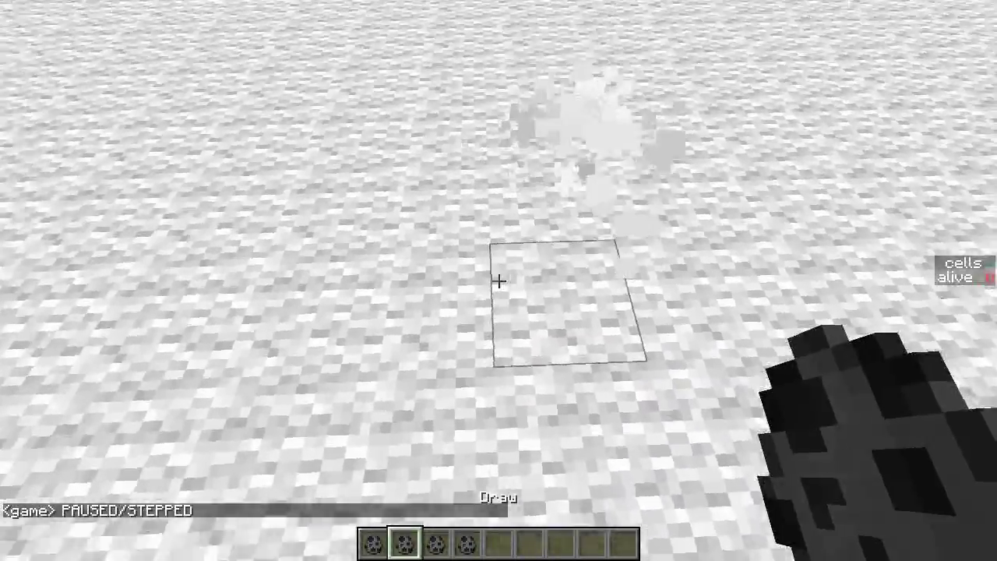
right_click(499, 281)
right_click(499, 280)
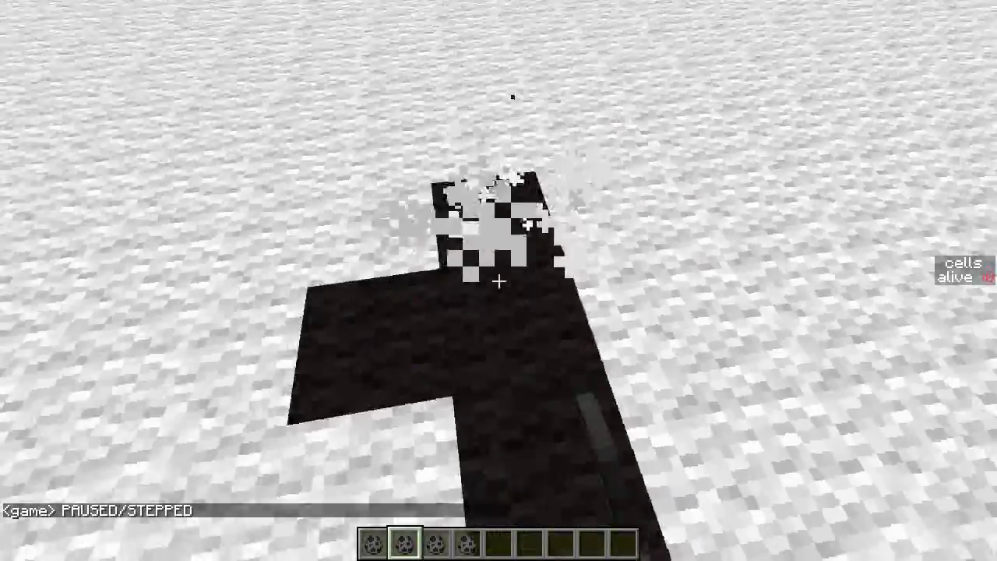
scroll(499, 280, down, 2)
right_click(499, 280)
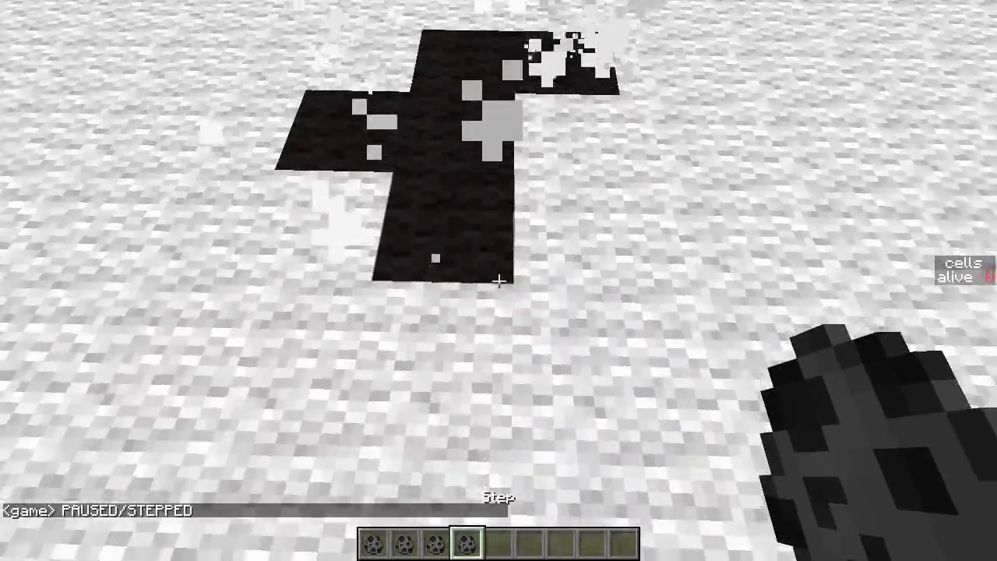
scroll(498, 280, up, 1)
right_click(499, 280)
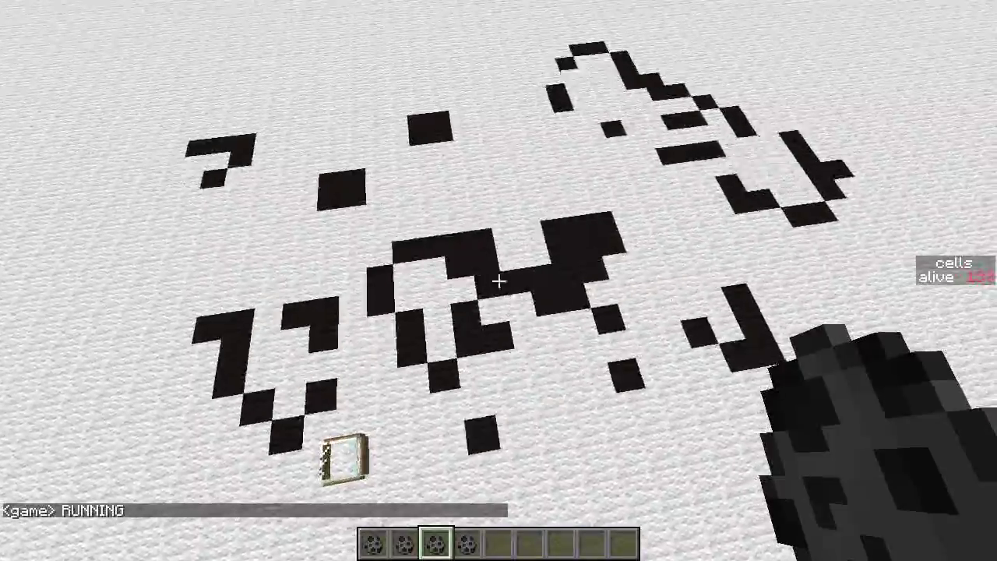
- Watch the pattern spread with an empty hand, then wipe the field using the Clear egg
key(shift)
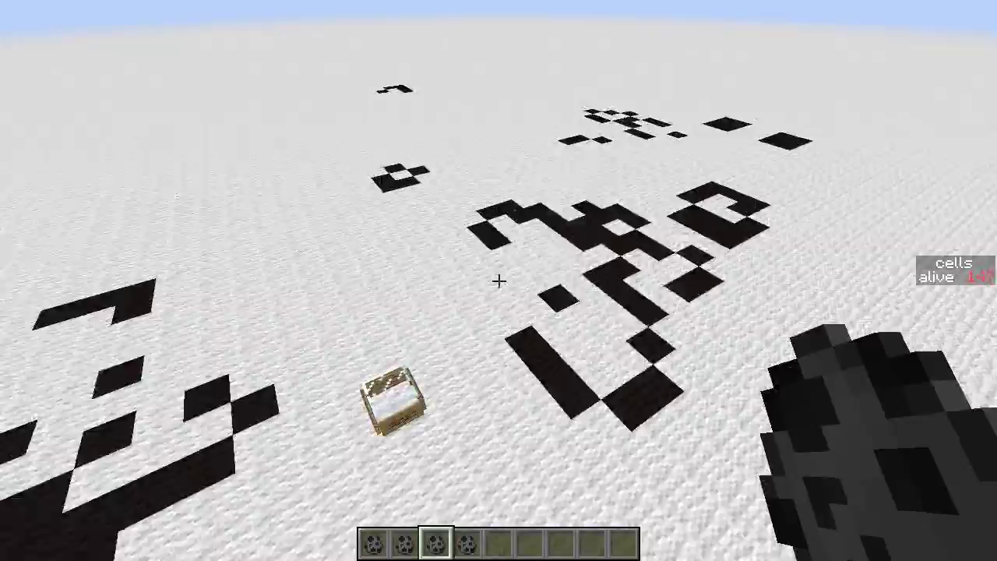
key(5)
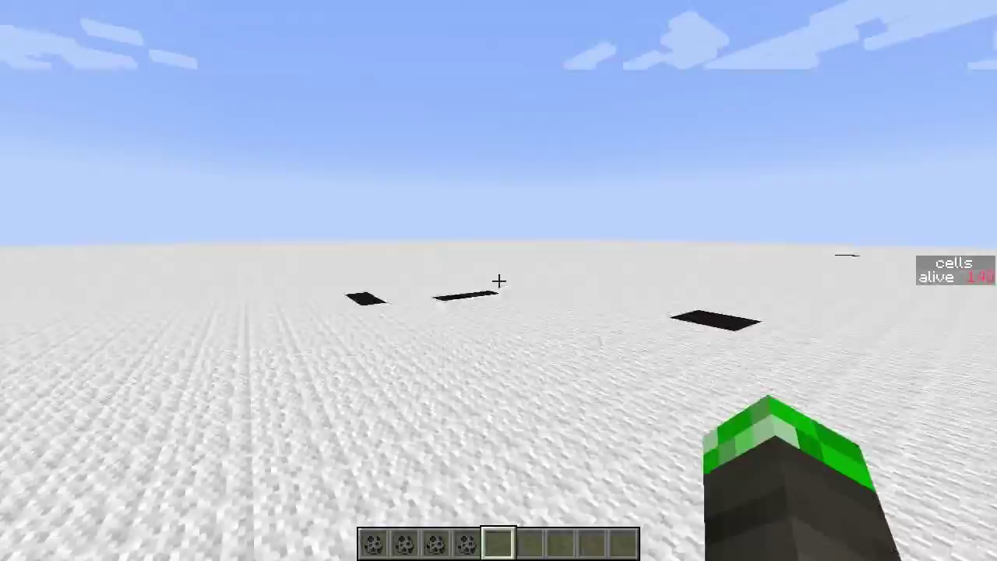
scroll(498, 281, up, 3)
scroll(499, 280, up, 1)
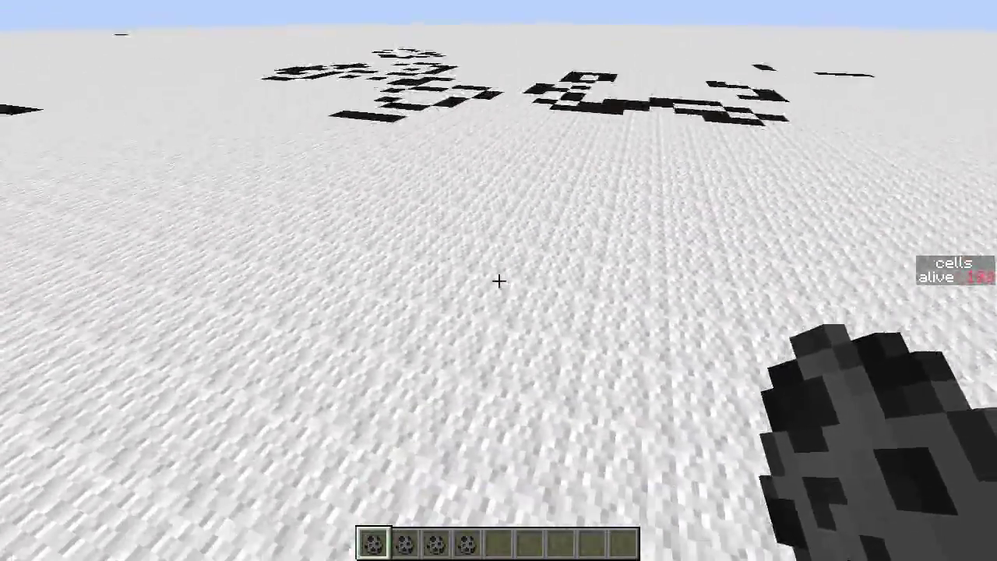
right_click(499, 280)
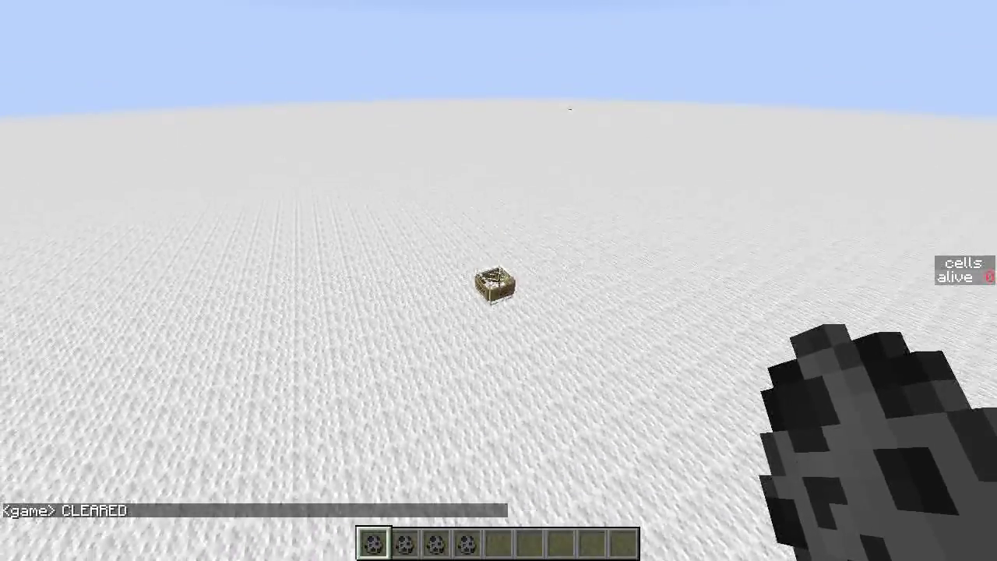
scroll(499, 280, down, 2)
scroll(498, 281, down, 1)
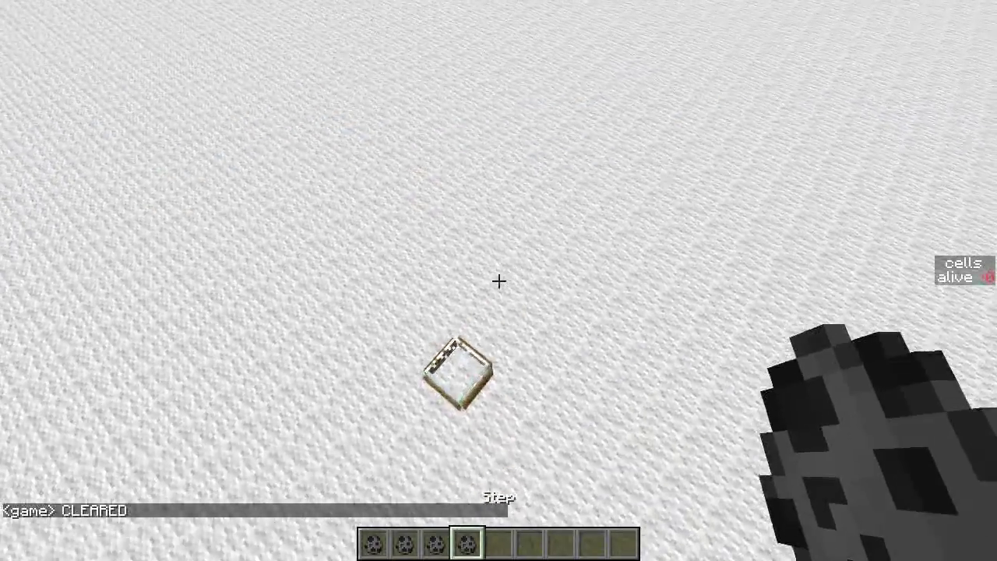
scroll(498, 280, down, 1)
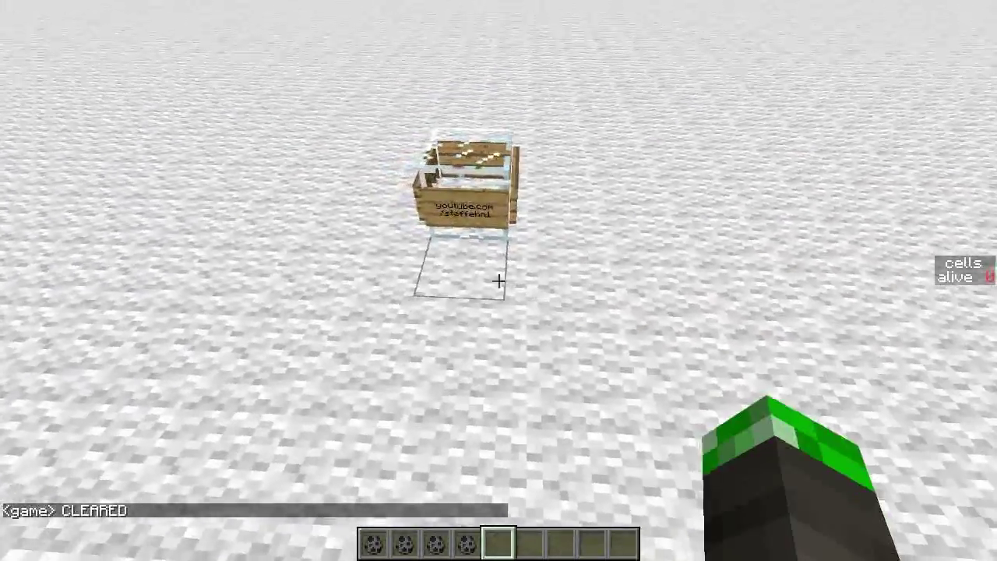
scroll(498, 280, down, 3)
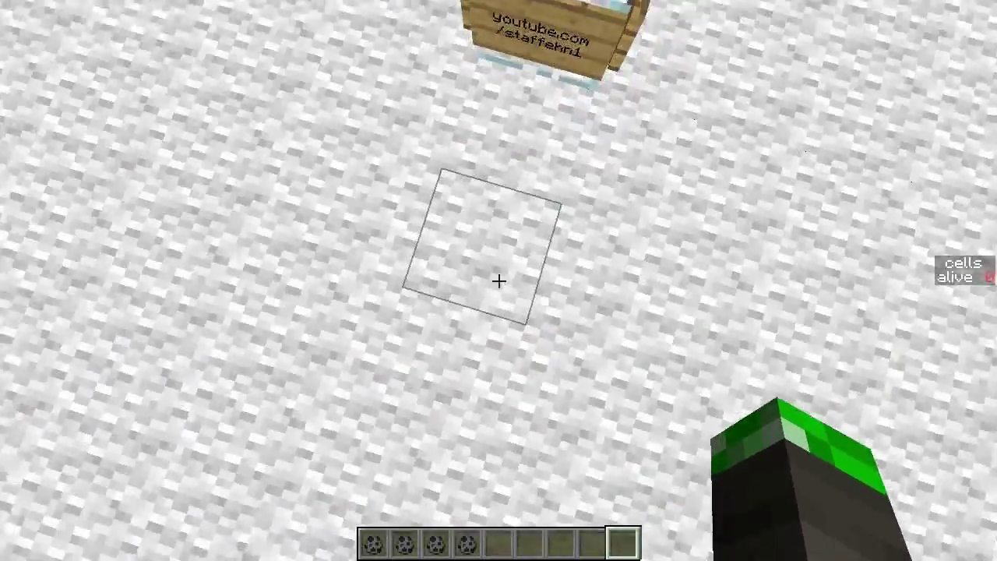
- Dig through the floor, take a Block of Redstone, and place it on a command block
click(498, 281)
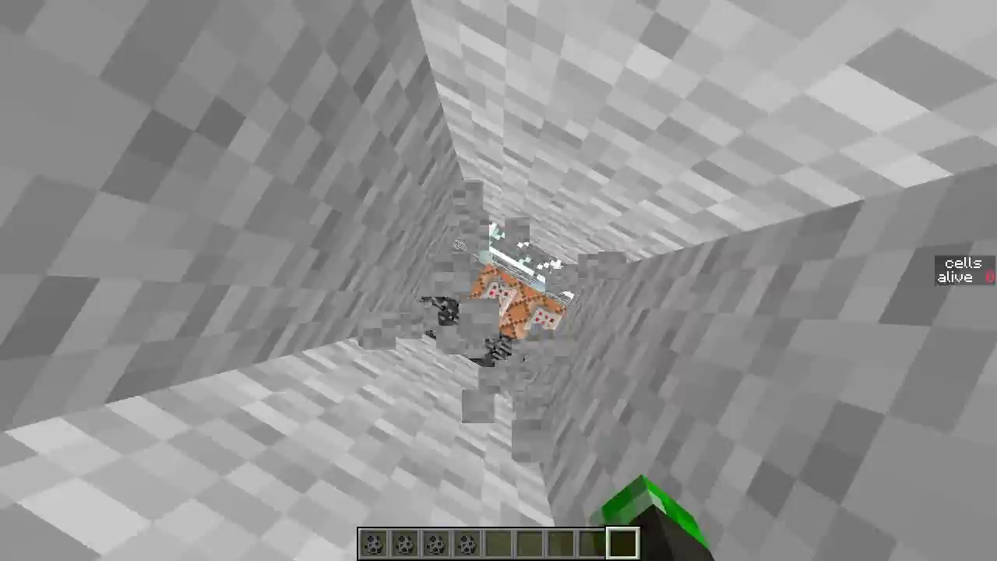
key(e)
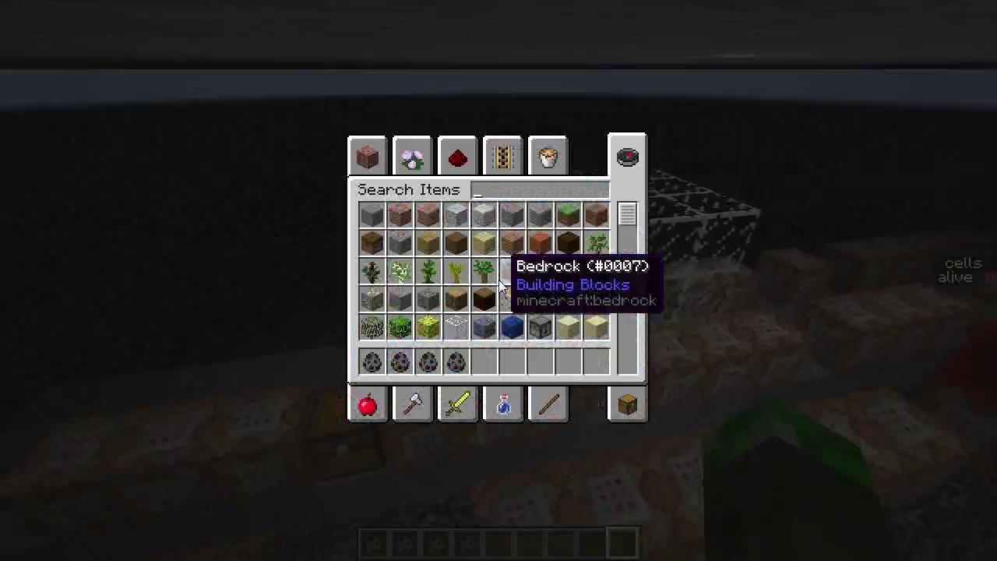
key(e)
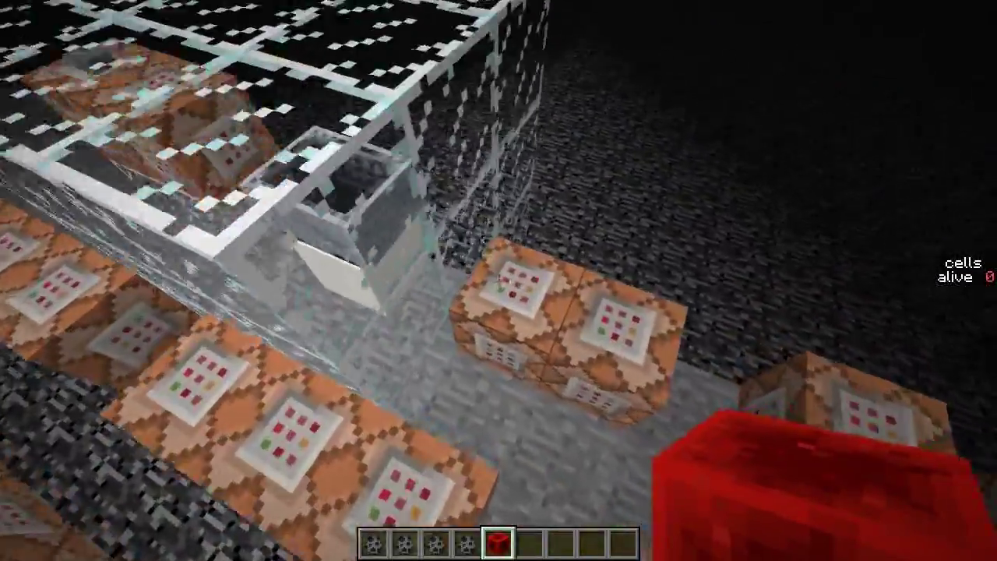
right_click(498, 280)
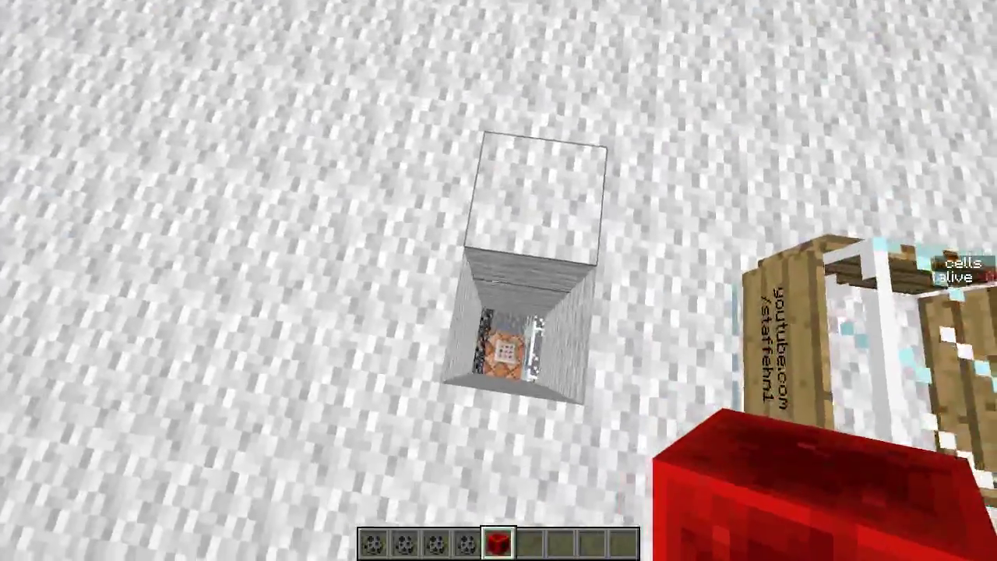
scroll(498, 280, down, 1)
scroll(498, 280, up, 1)
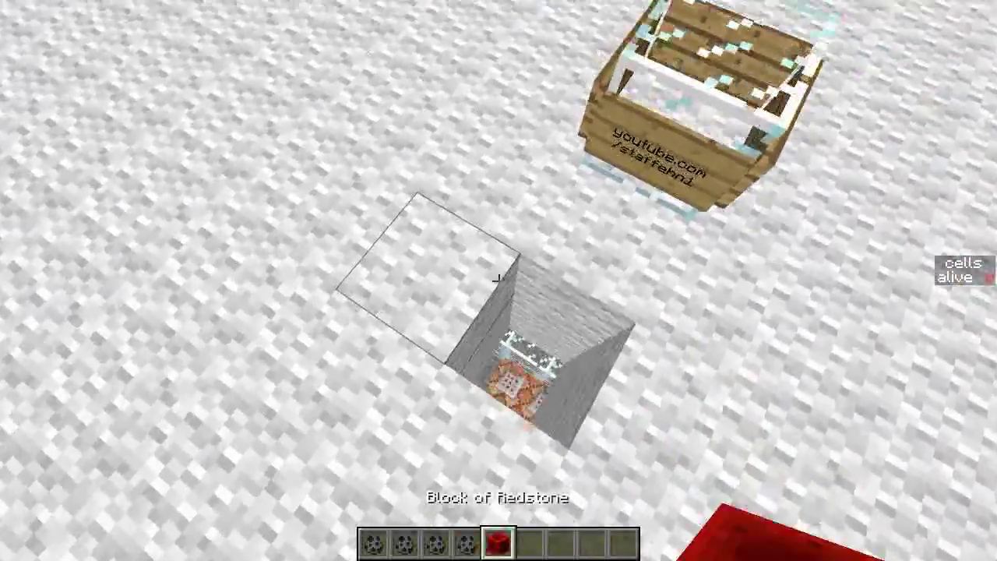
scroll(499, 280, down, 1)
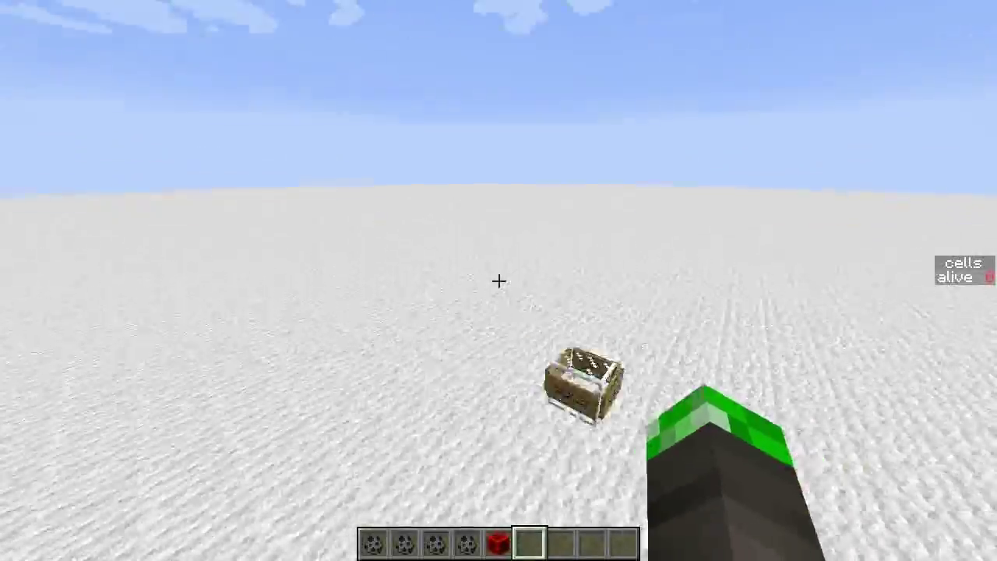
- Break a floor block, drop down the shaft, and remove the redstone block
click(498, 280)
key(w)
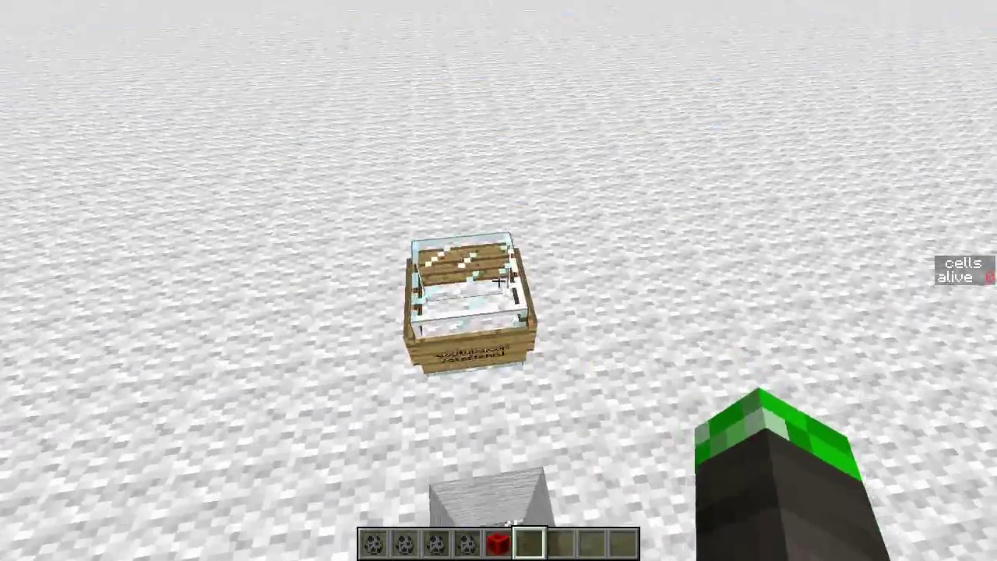
key(w)
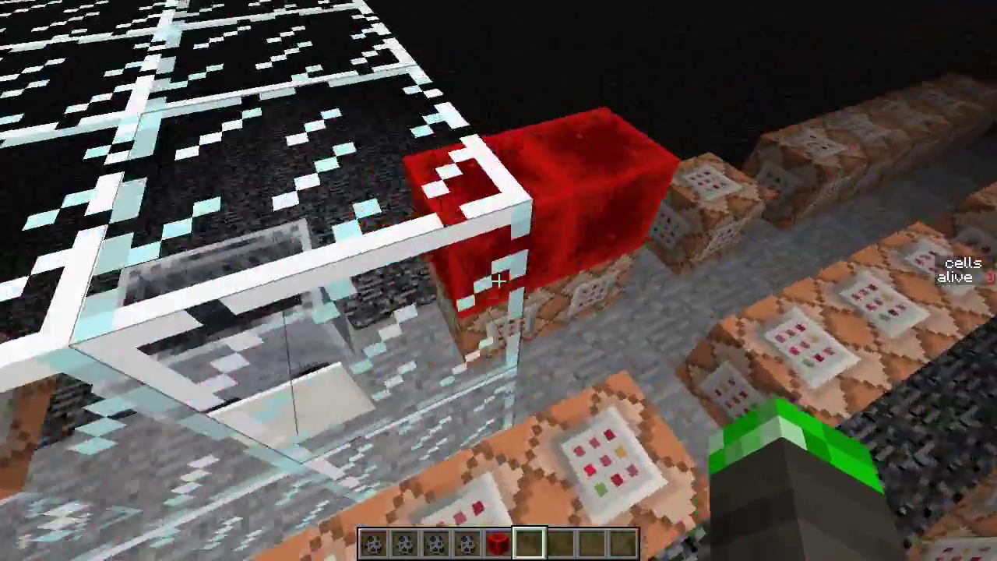
click(498, 280)
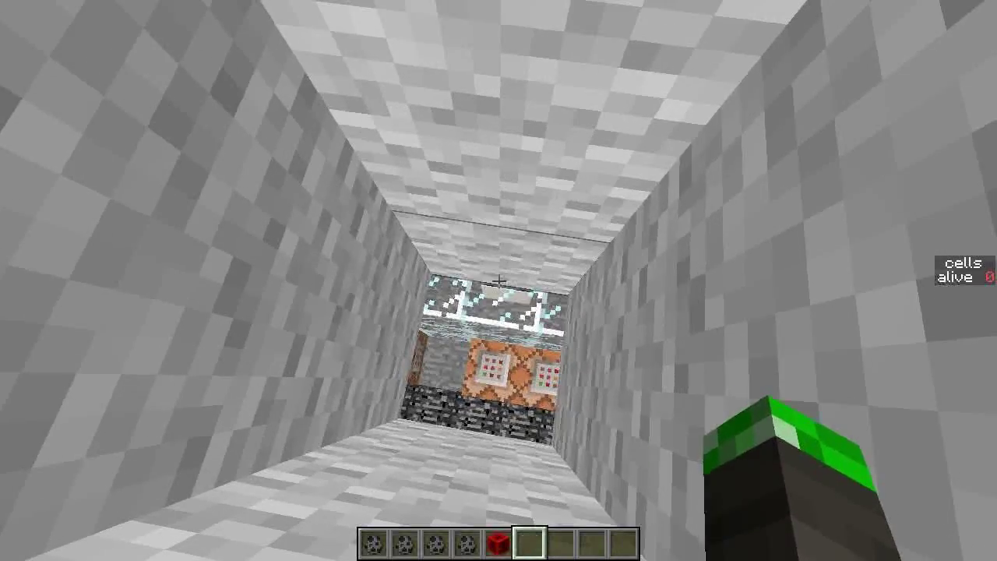
- Pick up white wool and fly back up to the field surface
middle_click(498, 280)
key(space)
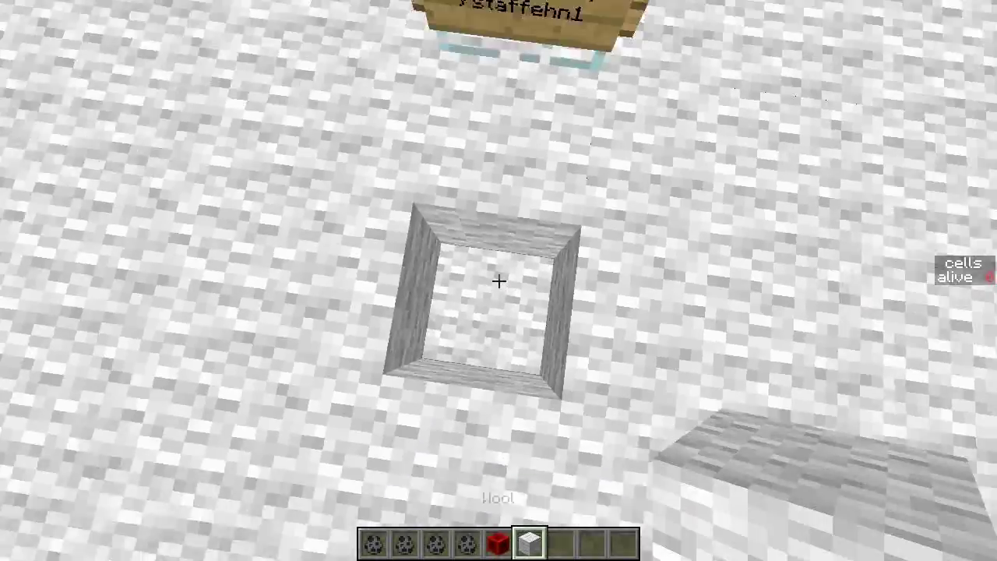
key(space)
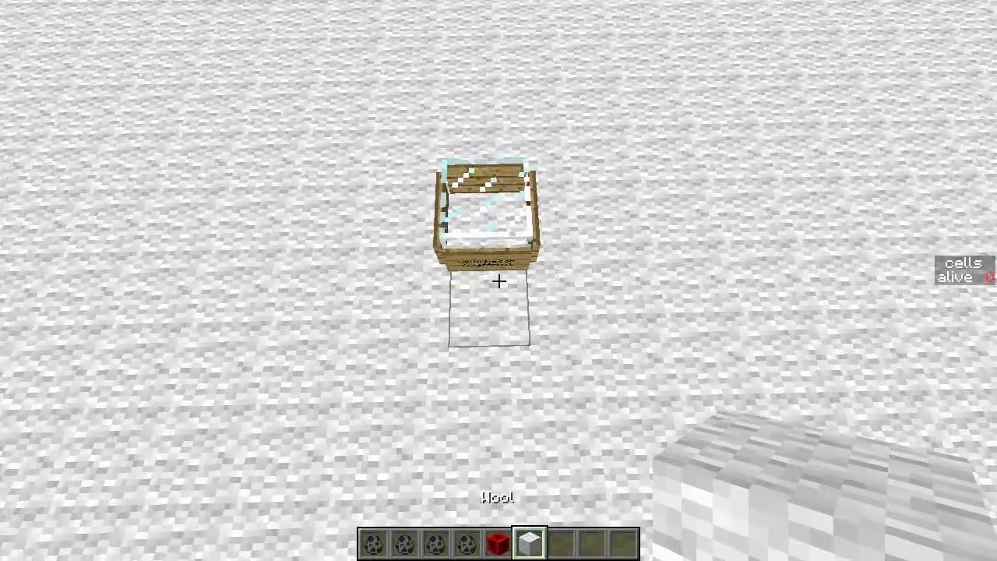